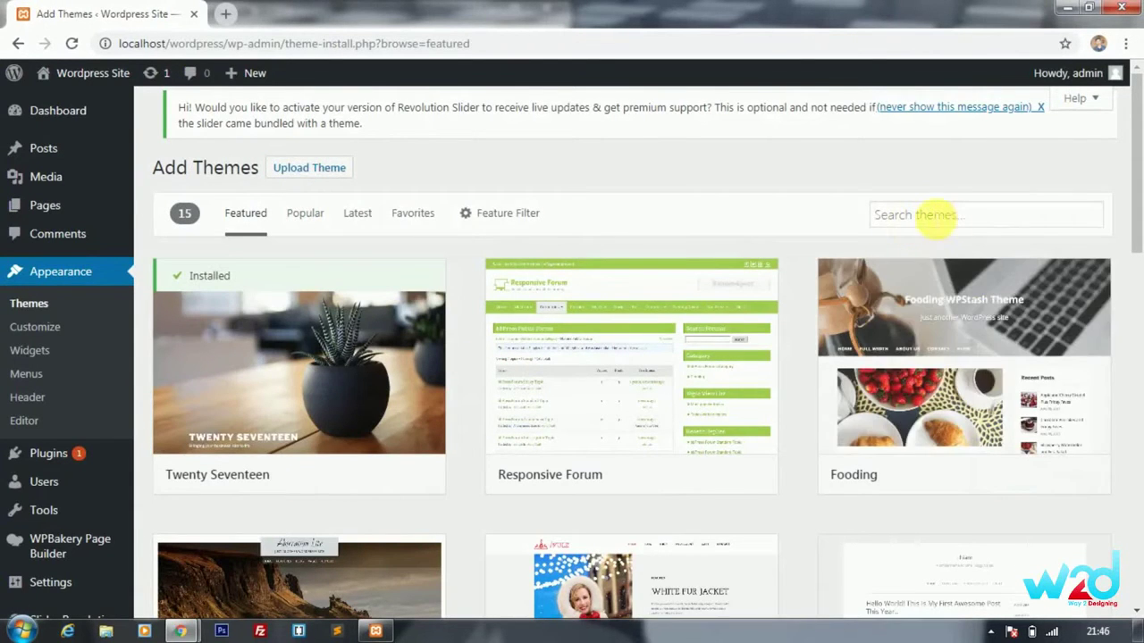
Search the theme directory for "touring".
scroll(514, 286, down, 3)
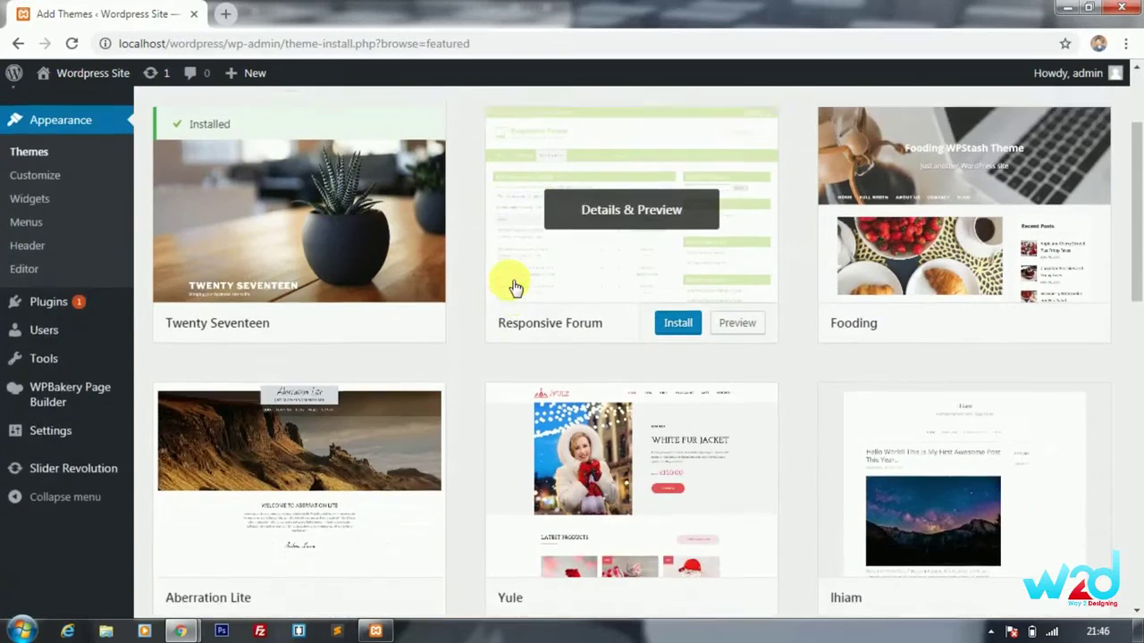
scroll(510, 286, up, 3)
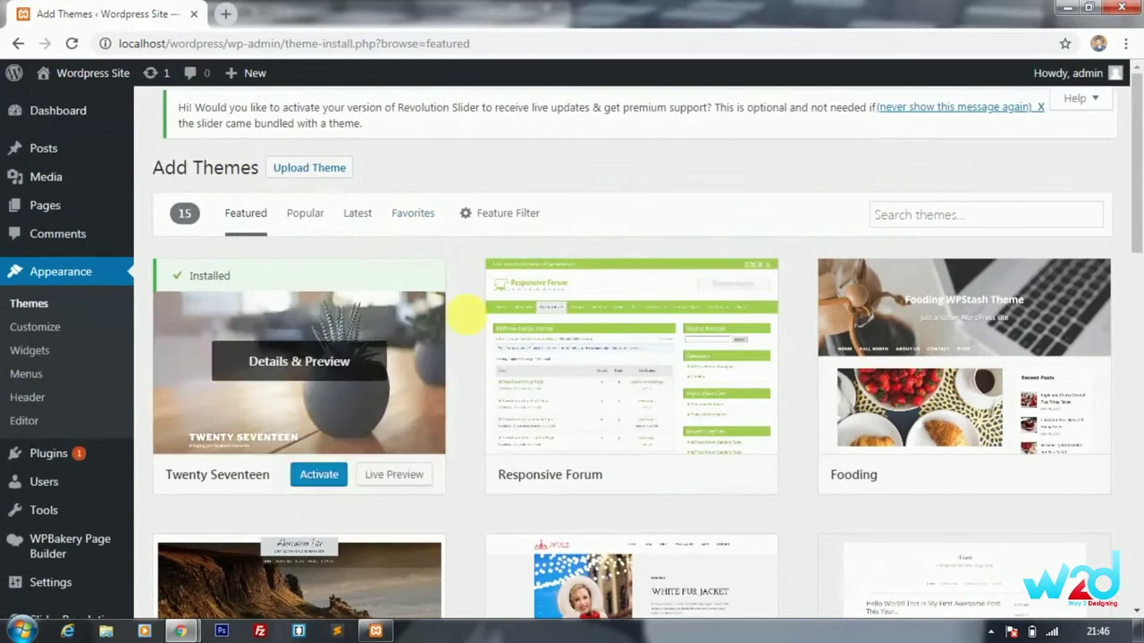
scroll(467, 321, down, 1)
scroll(466, 322, down, 2)
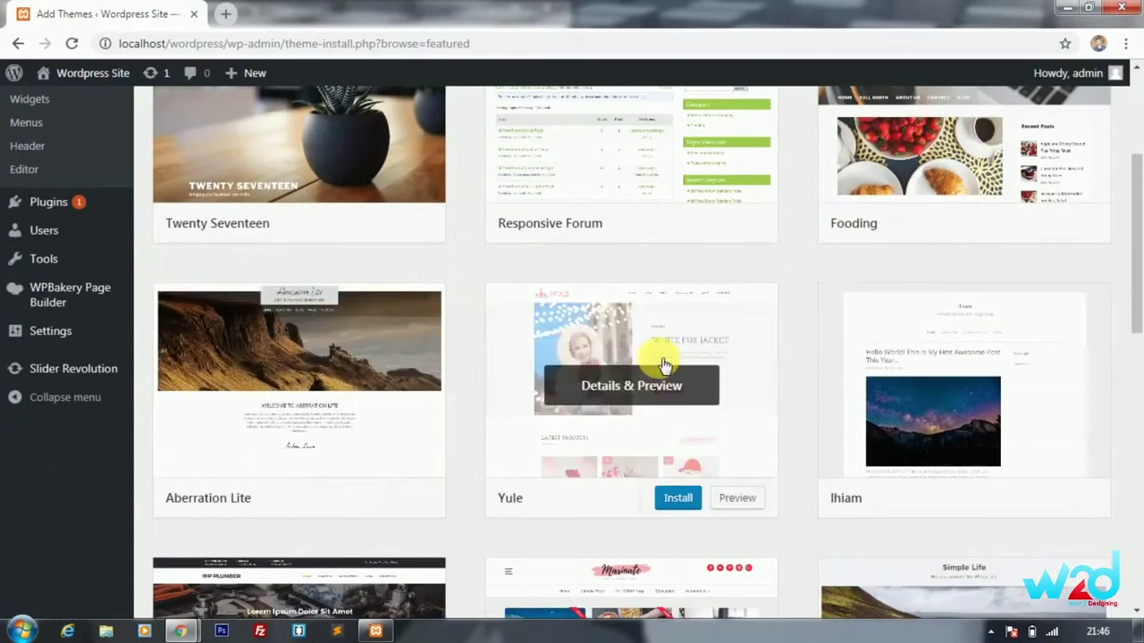
scroll(677, 409, up, 3)
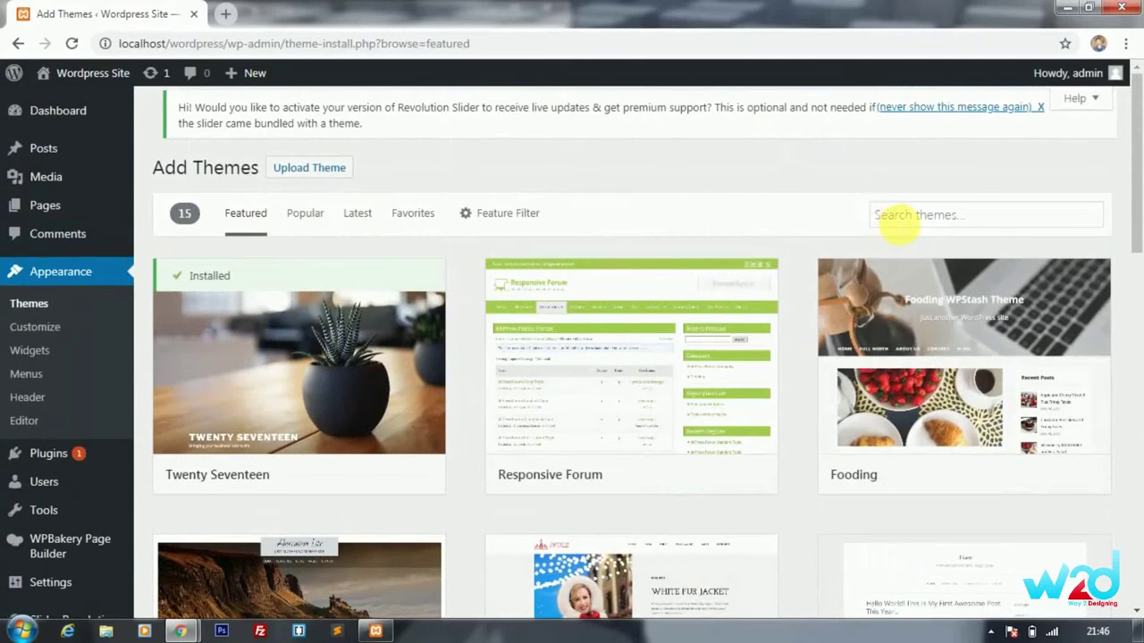
click(896, 227)
text(tour)
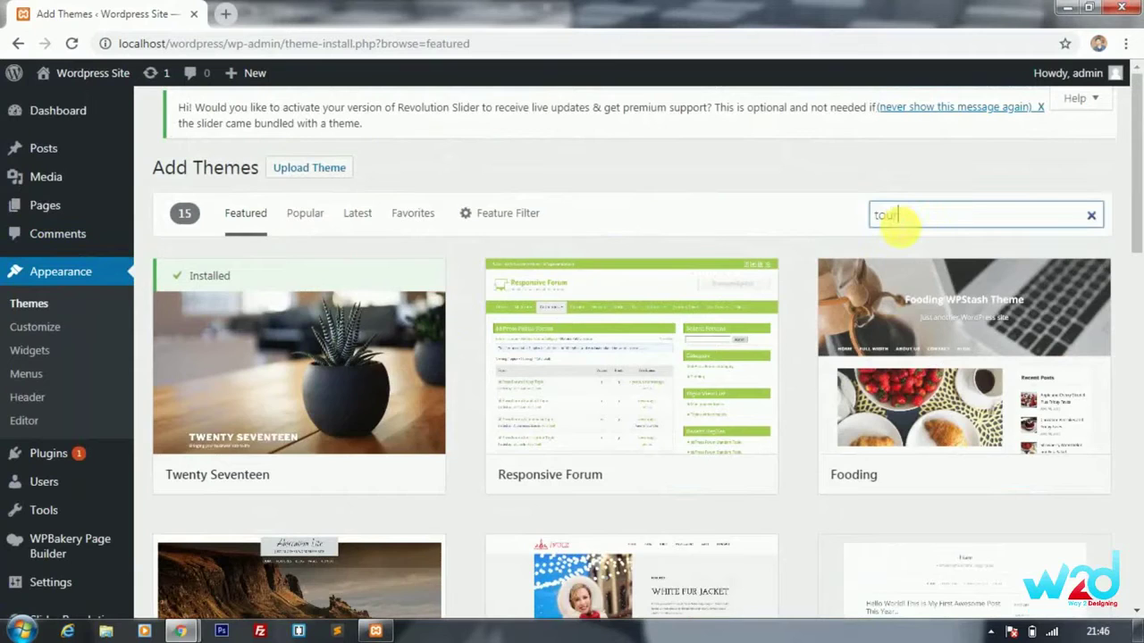
text(ing)
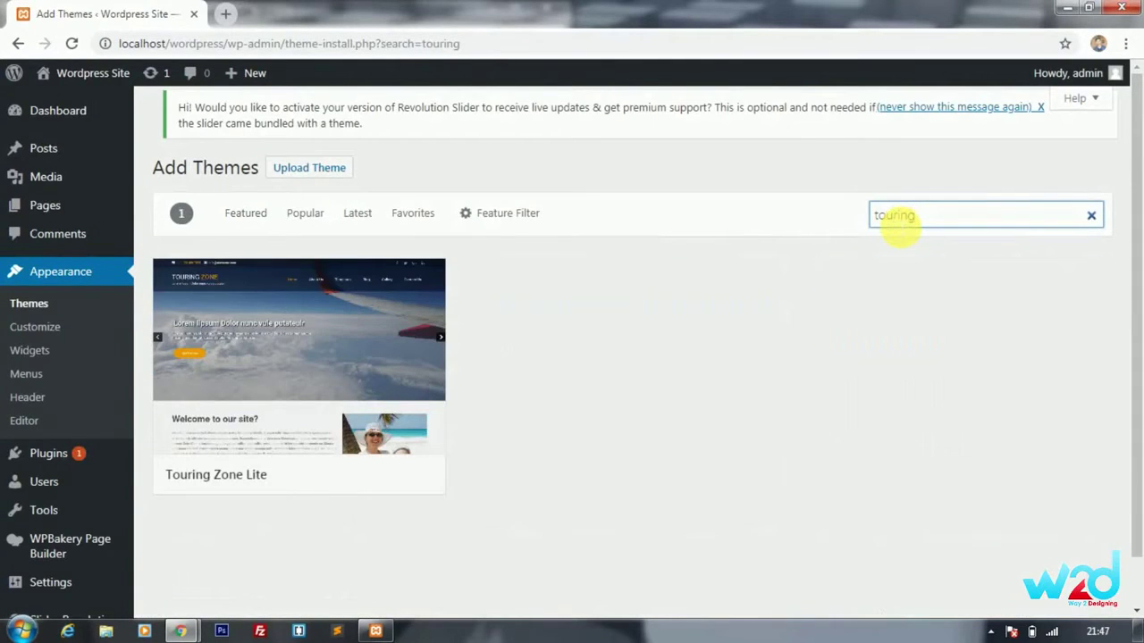
Install and activate the Touring Zone Lite theme.
mouse_move(438, 326)
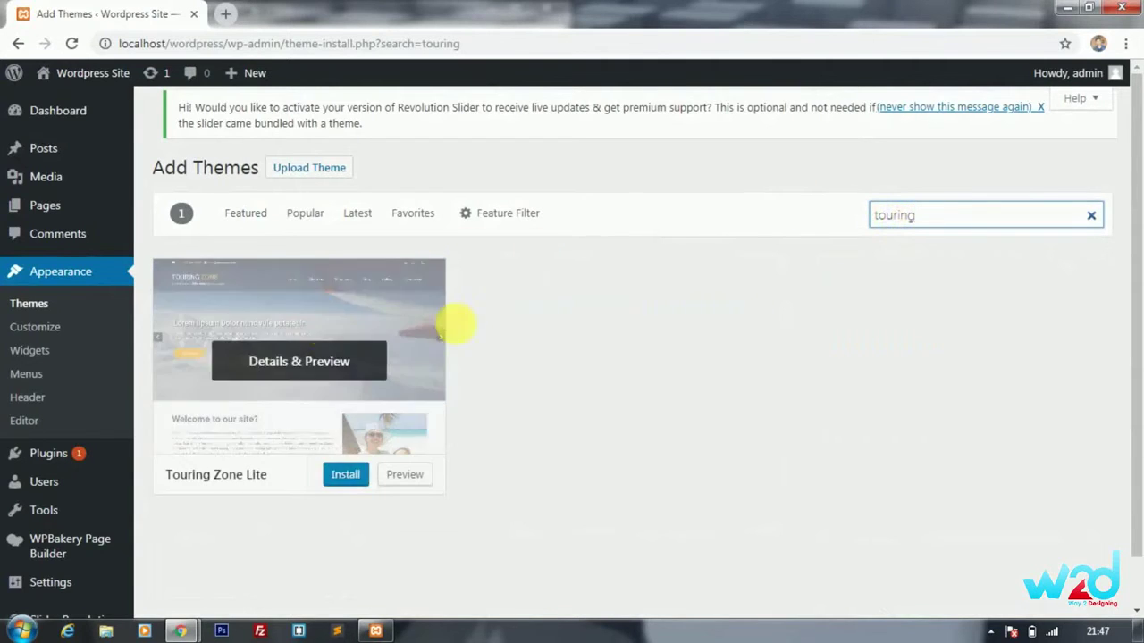
click(362, 476)
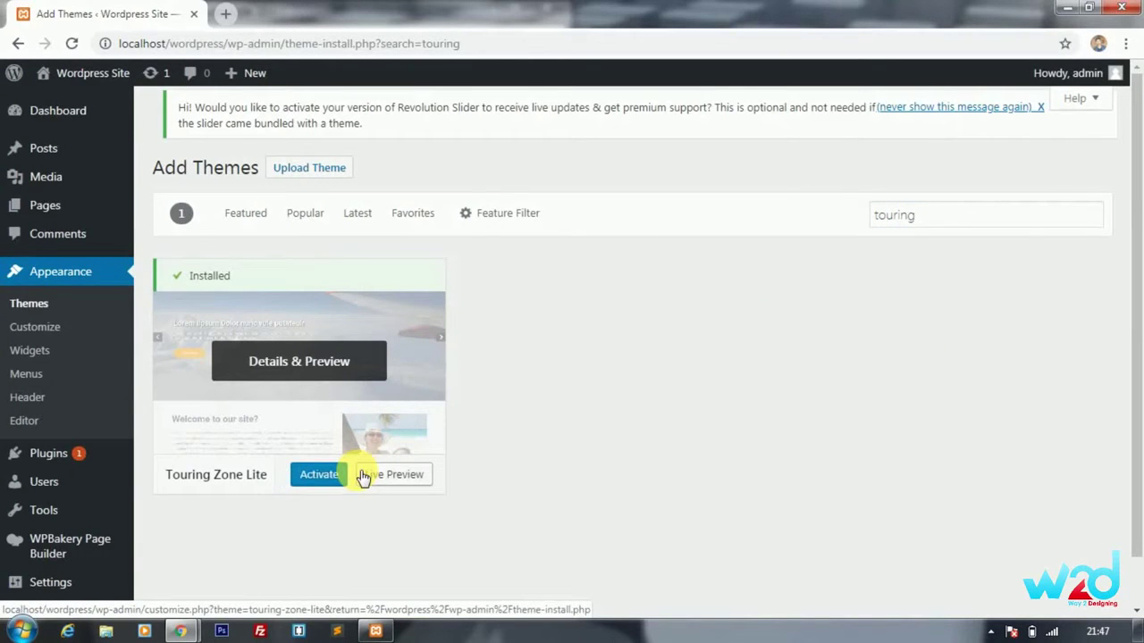
click(313, 477)
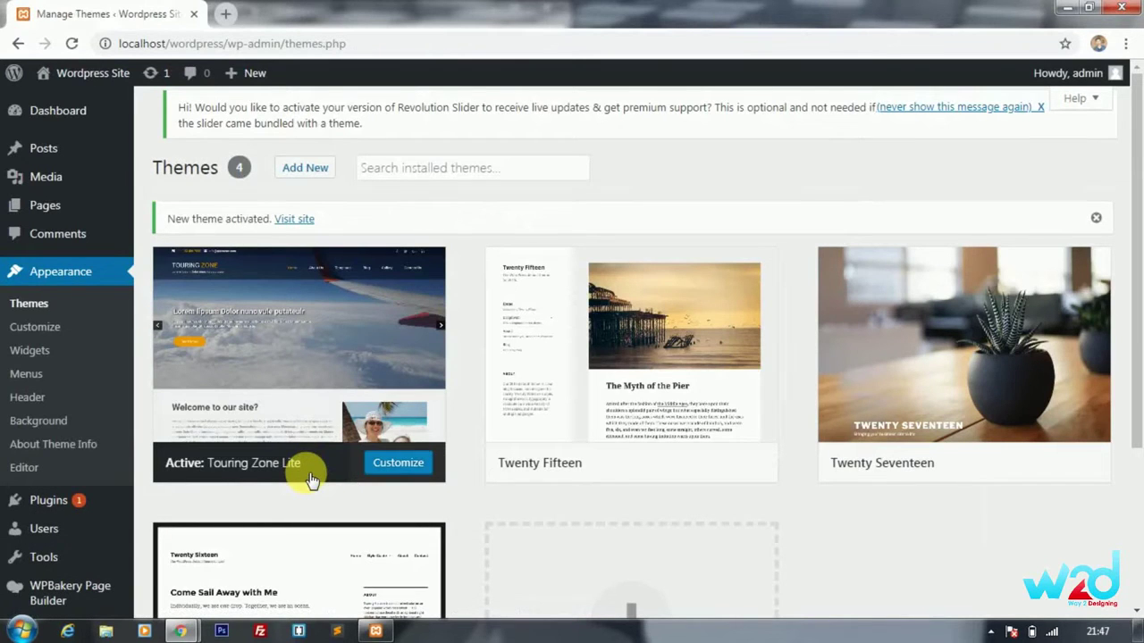
Visit the site's front end and look over the home page from header to footer.
mouse_move(302, 482)
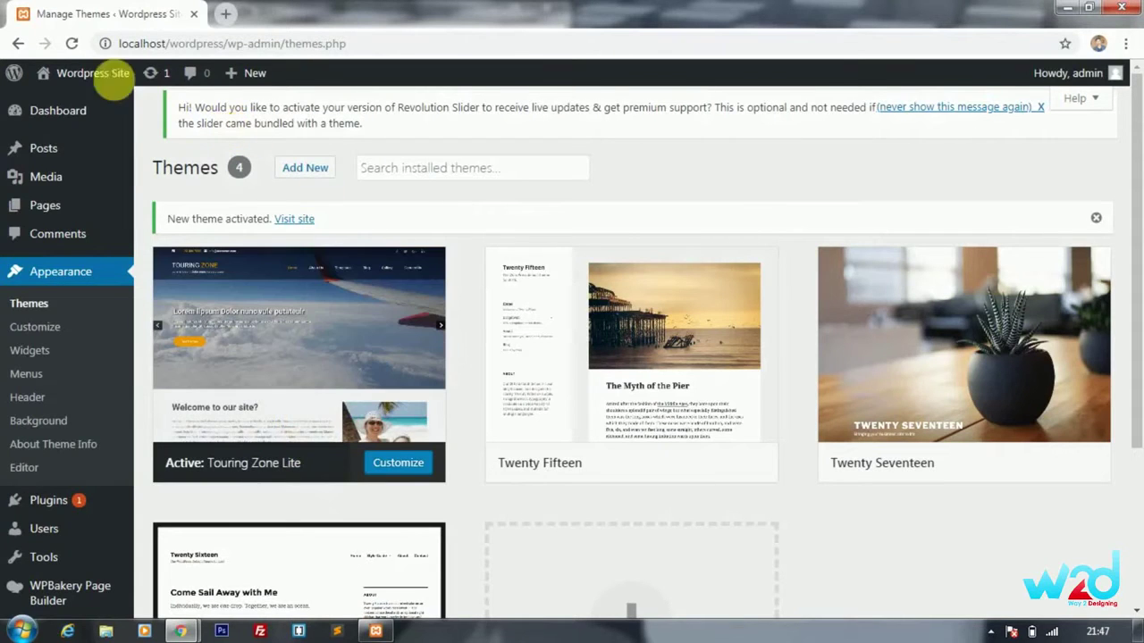
mouse_move(103, 74)
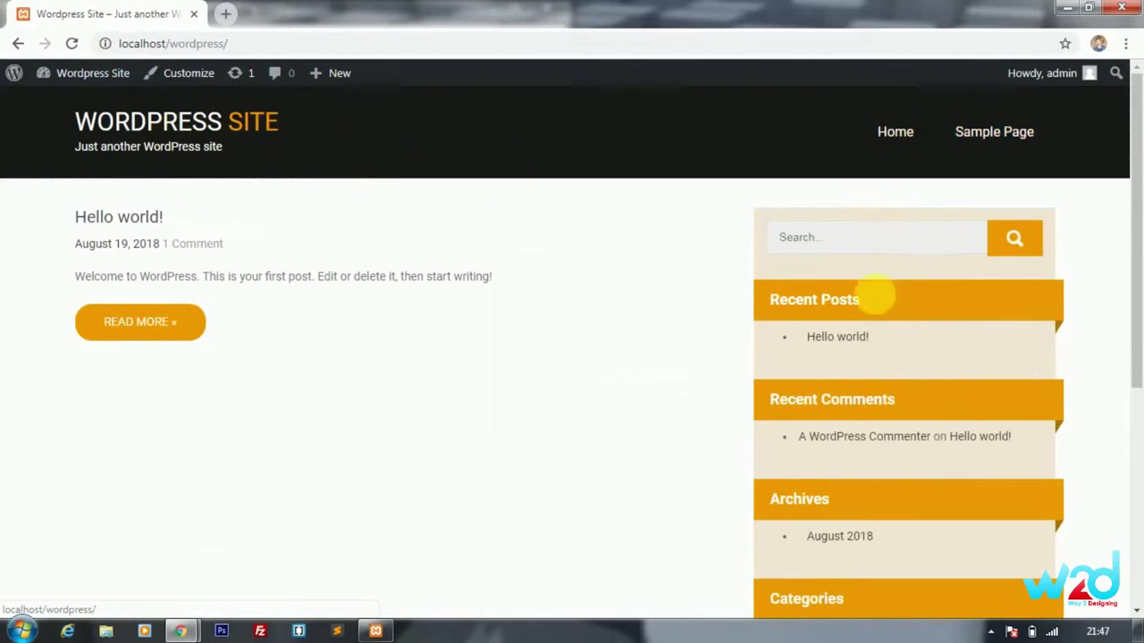
scroll(483, 303, down, 3)
scroll(145, 197, up, 2)
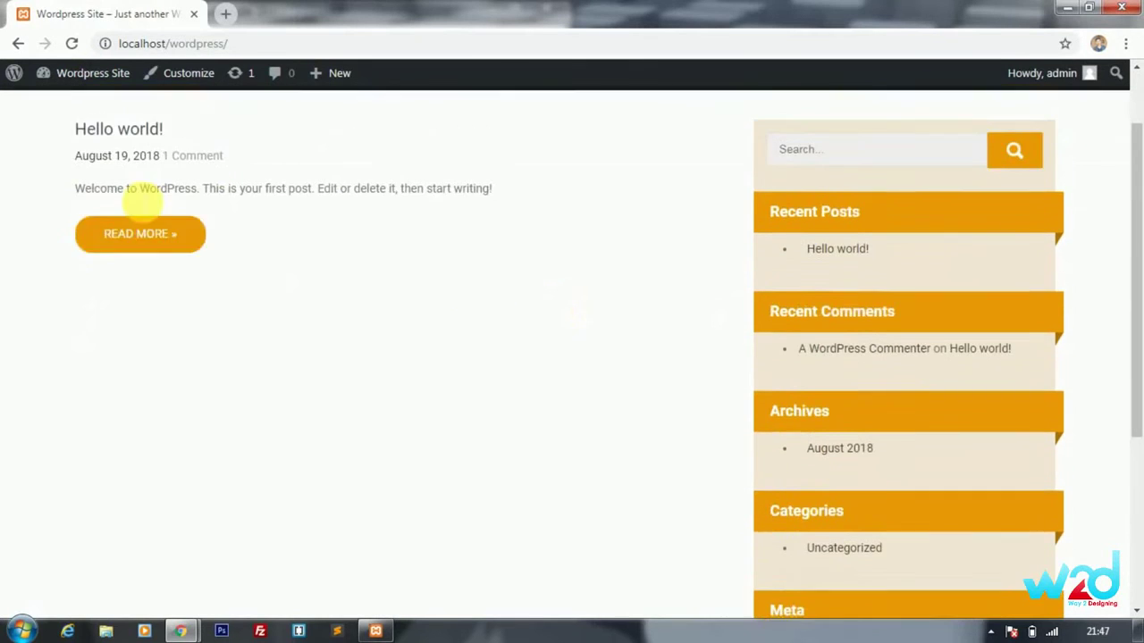
scroll(373, 283, down, 3)
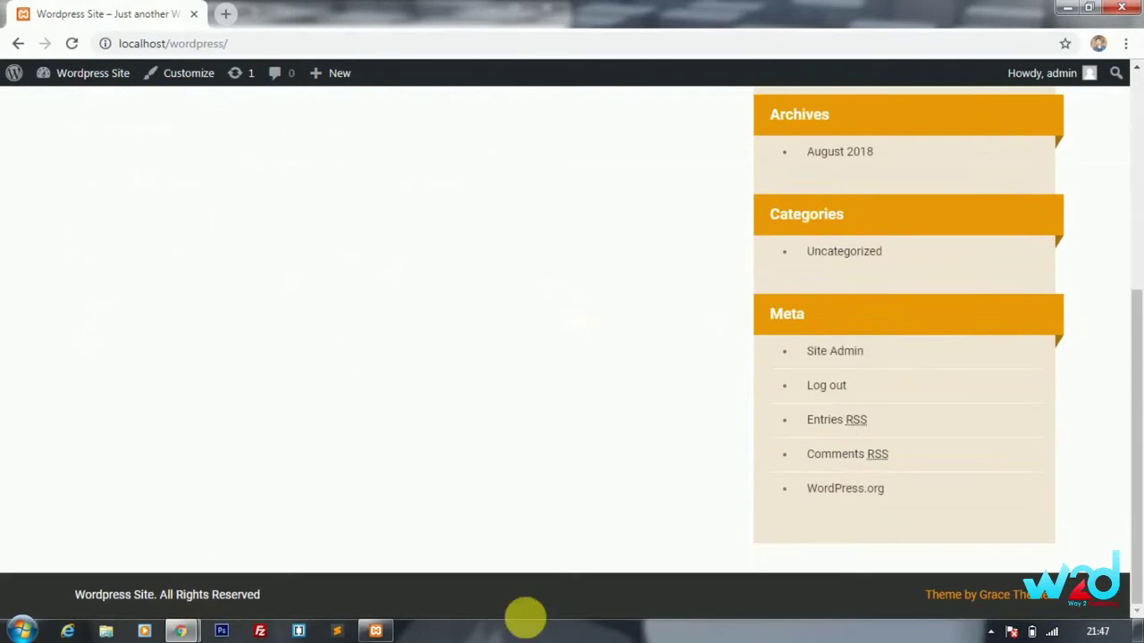
scroll(835, 402, up, 1)
scroll(836, 402, up, 4)
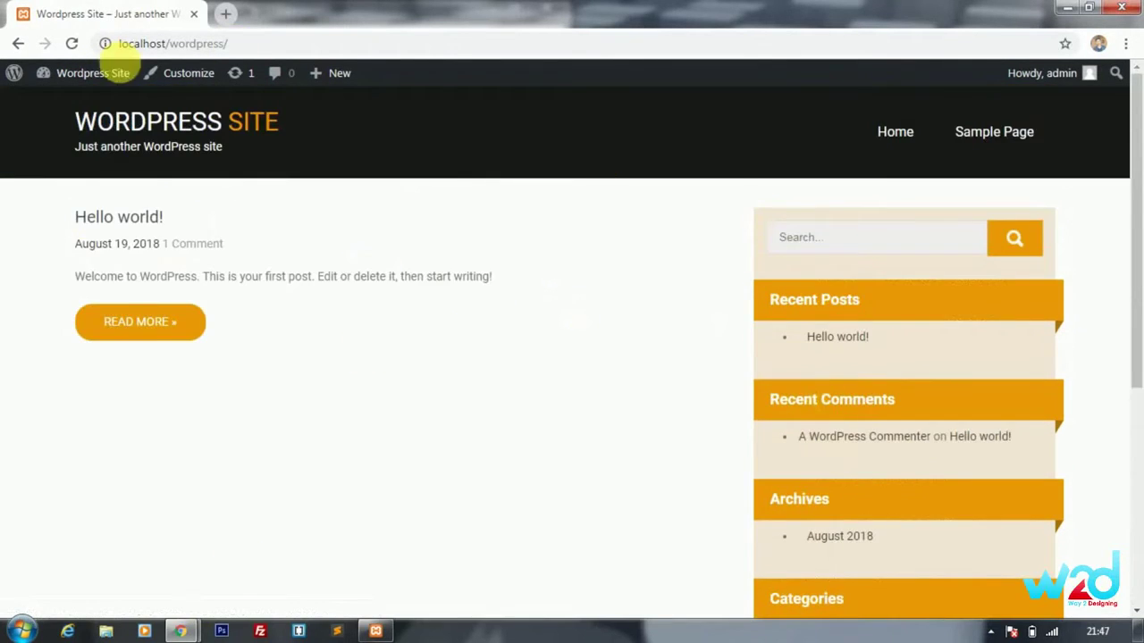
Return to the admin area and open the page for adding new plugins.
click(19, 44)
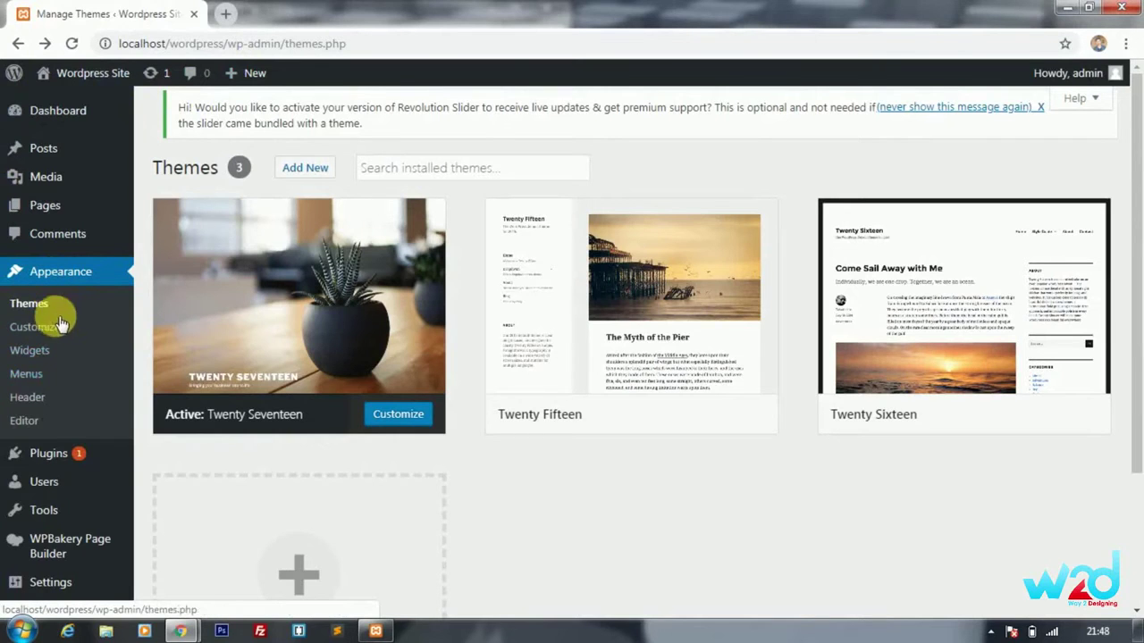
mouse_move(51, 472)
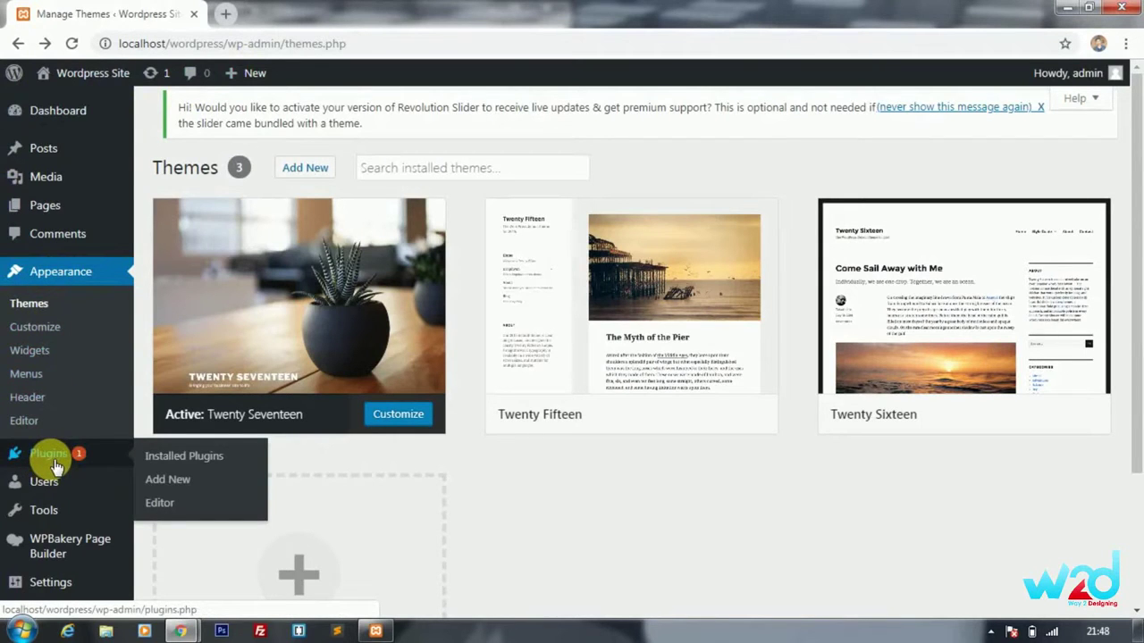
click(51, 462)
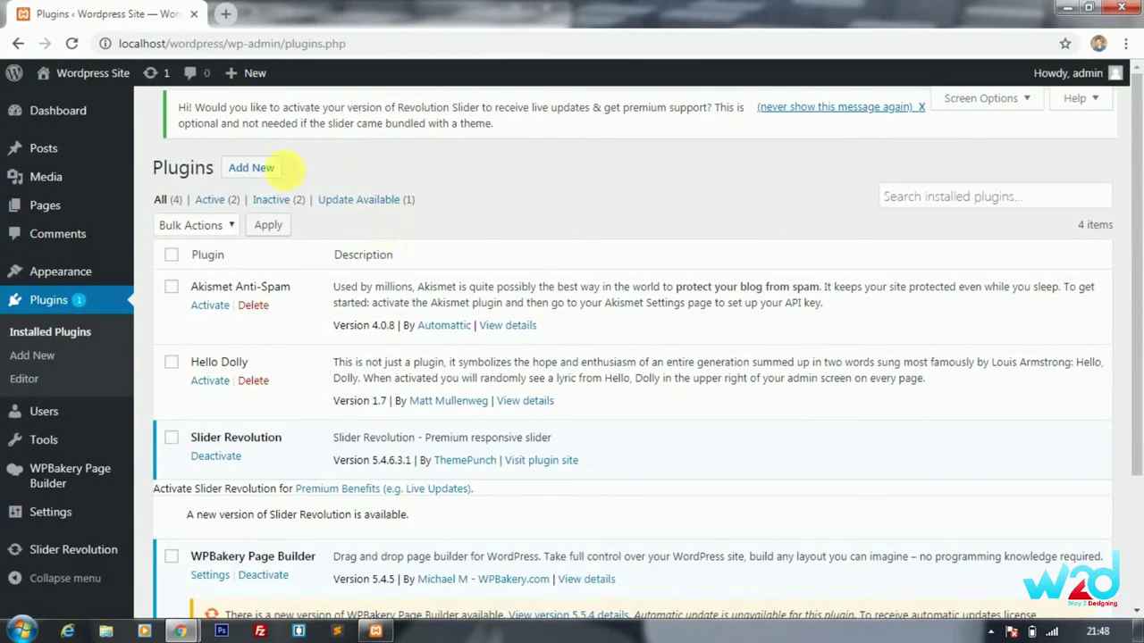
click(252, 170)
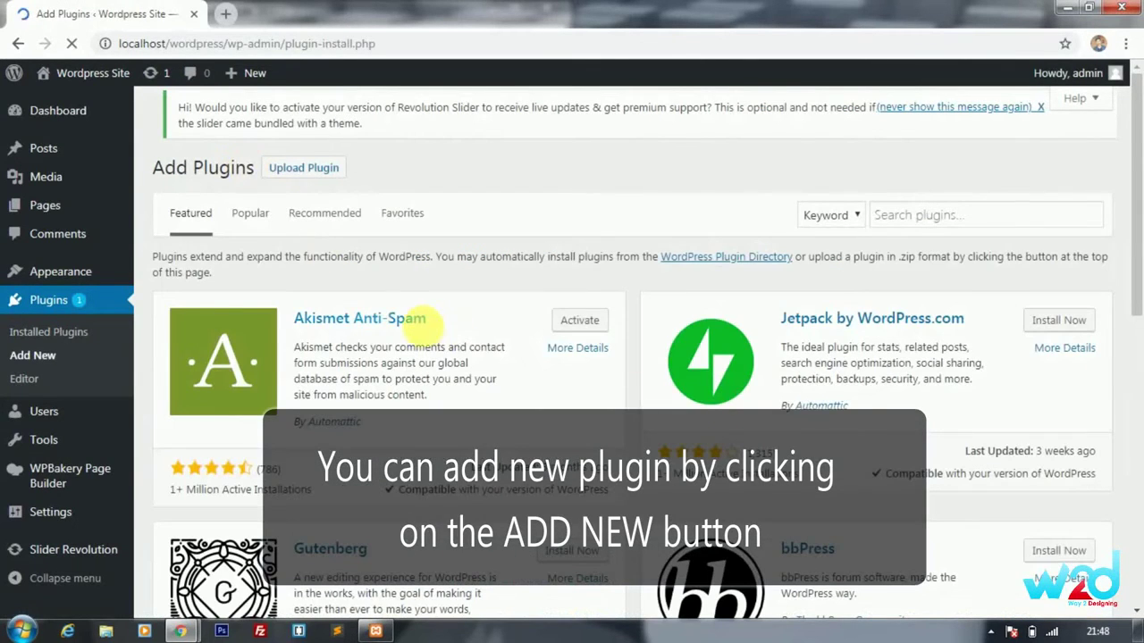
Search the plugin directory for "contact form".
scroll(714, 411, down, 2)
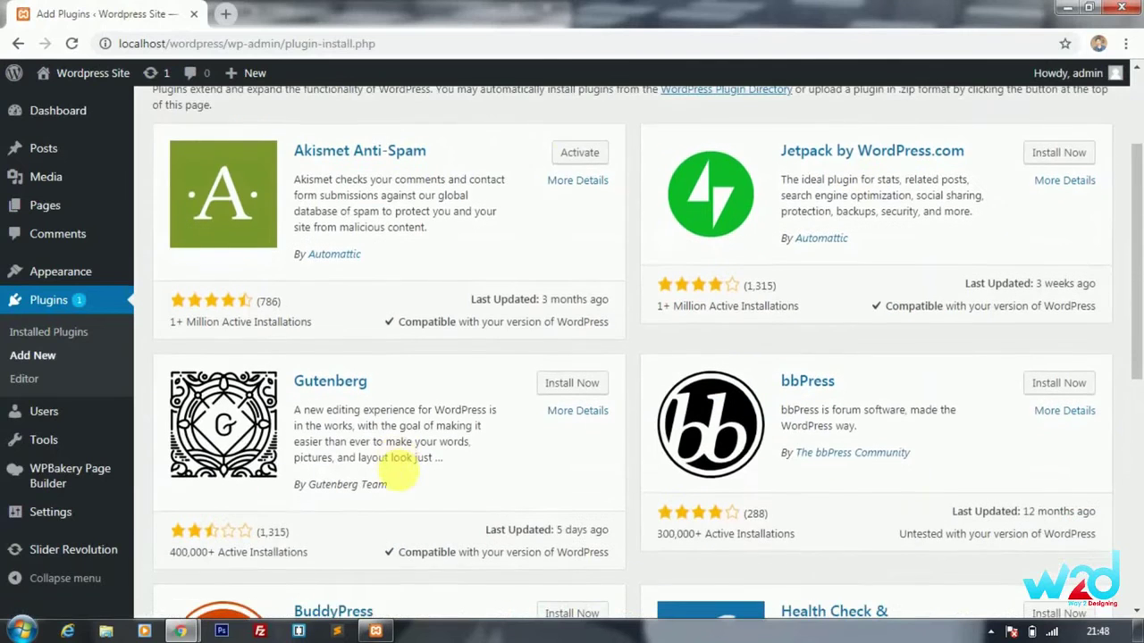
scroll(944, 420, down, 2)
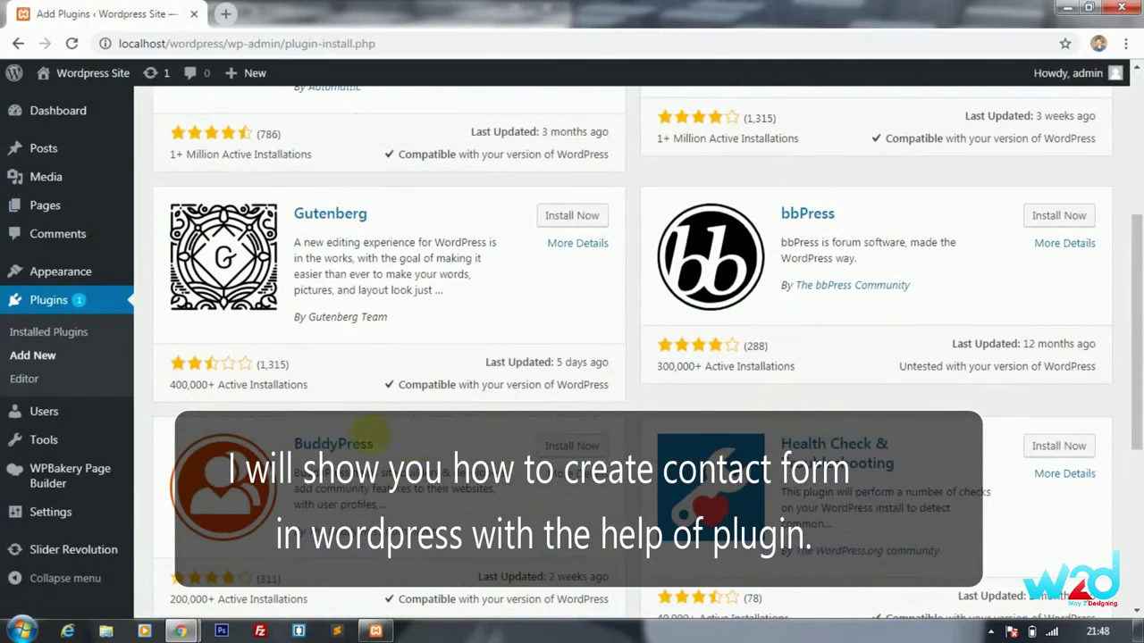
scroll(855, 489, down, 3)
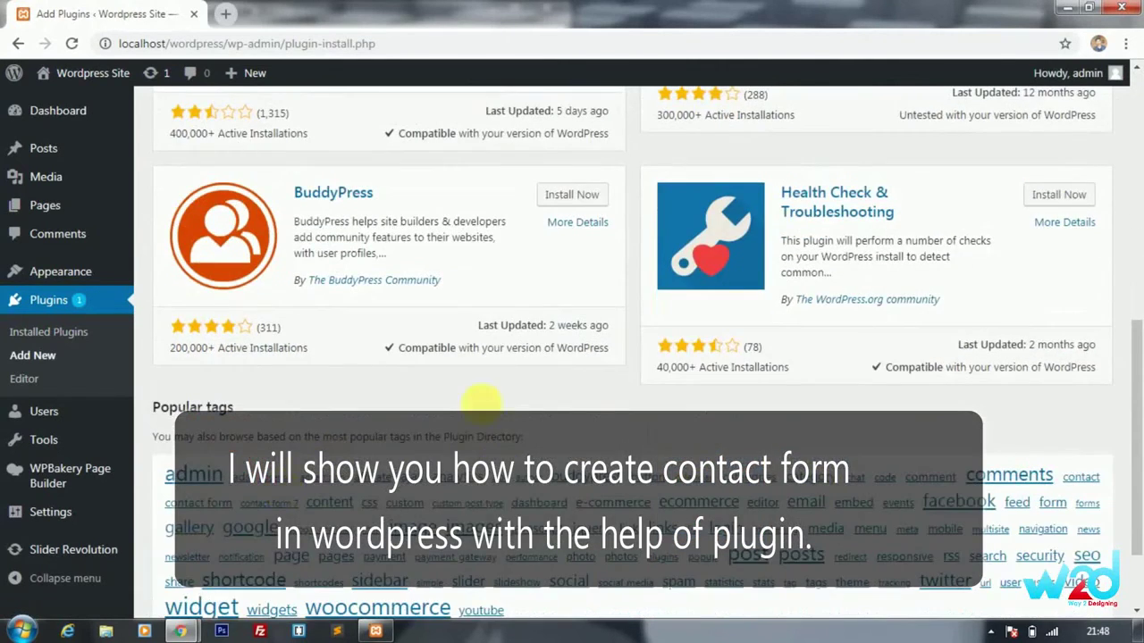
scroll(491, 398, up, 6)
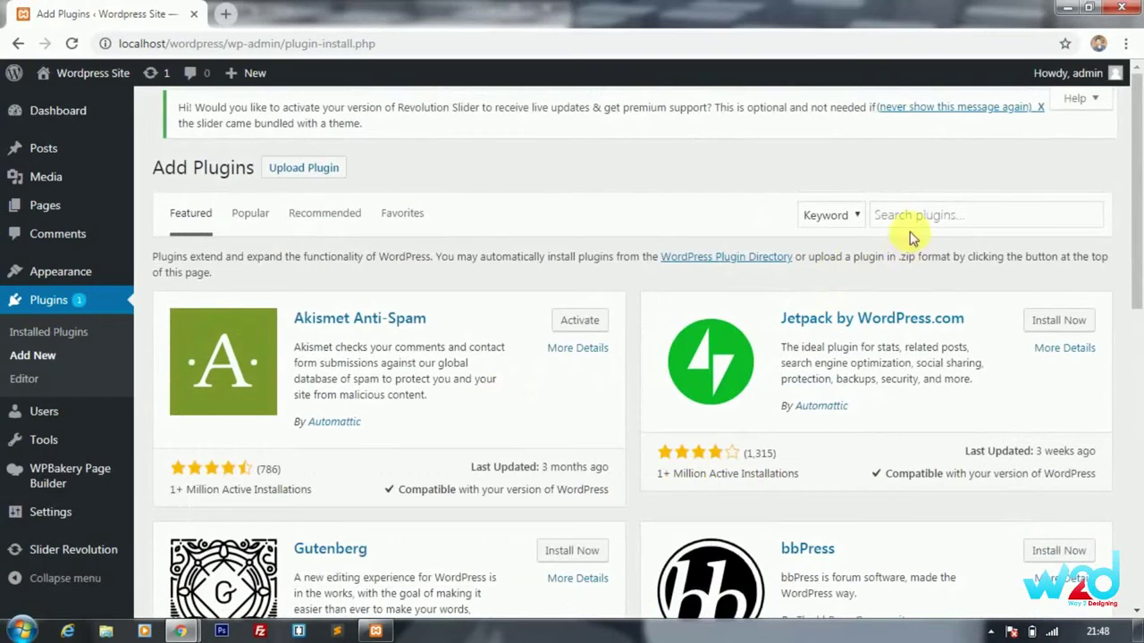
click(913, 219)
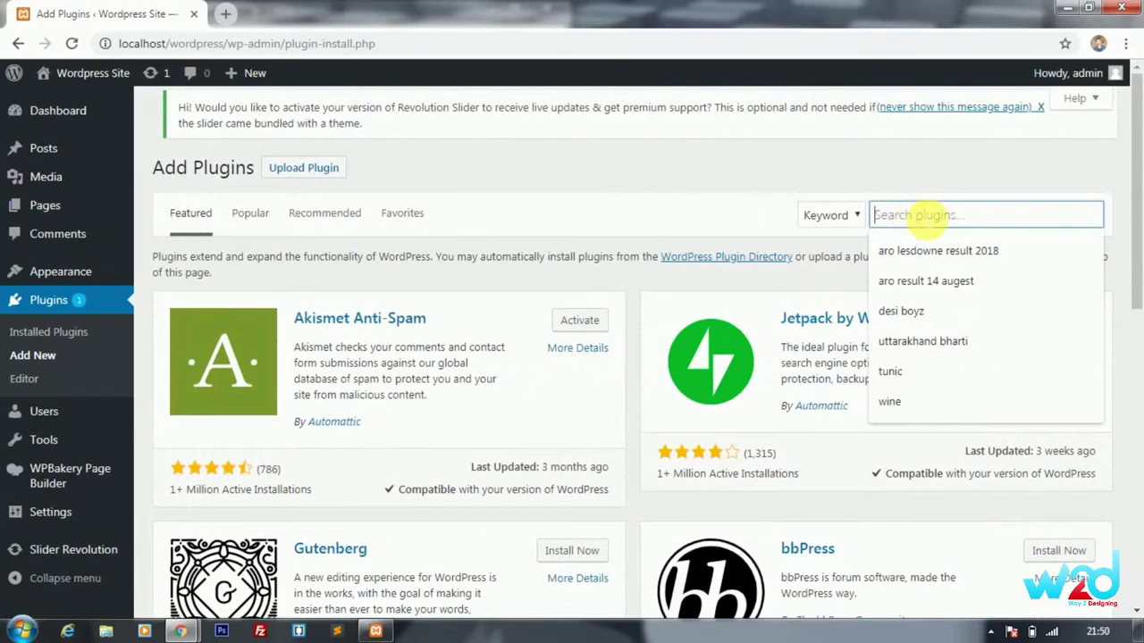
text(contact)
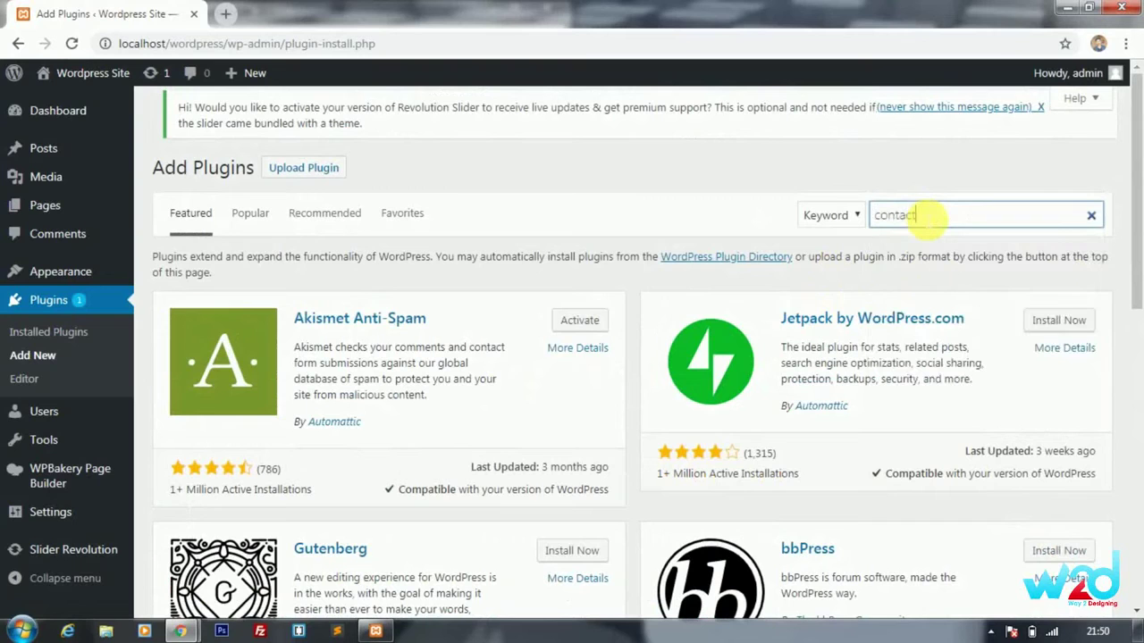
text( form)
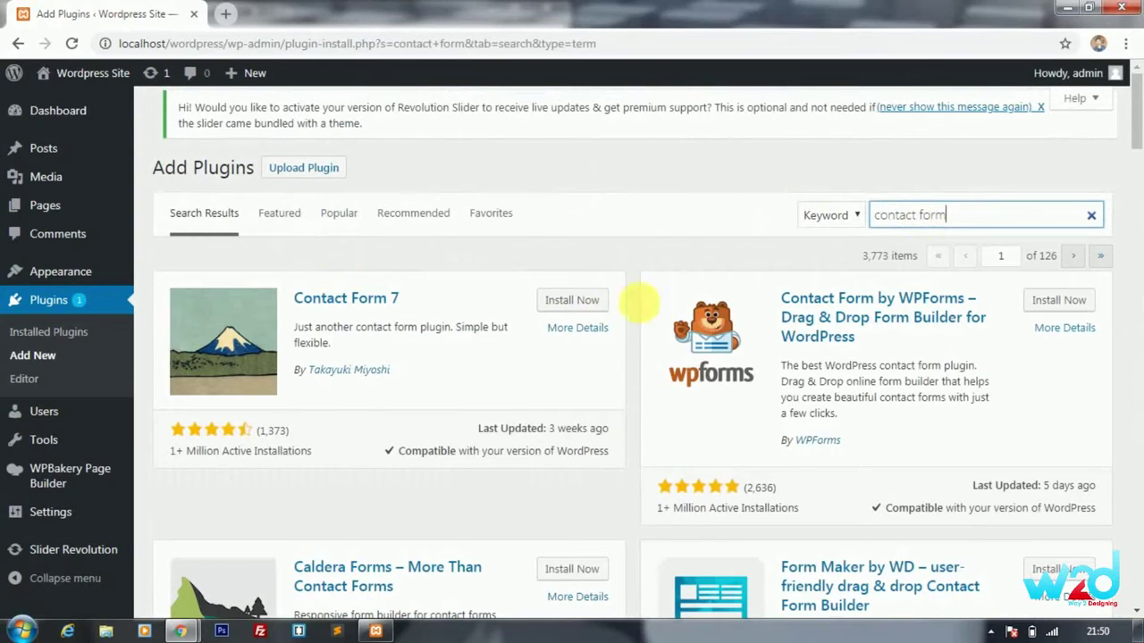
Install and activate the Contact Form 7 plugin.
click(572, 300)
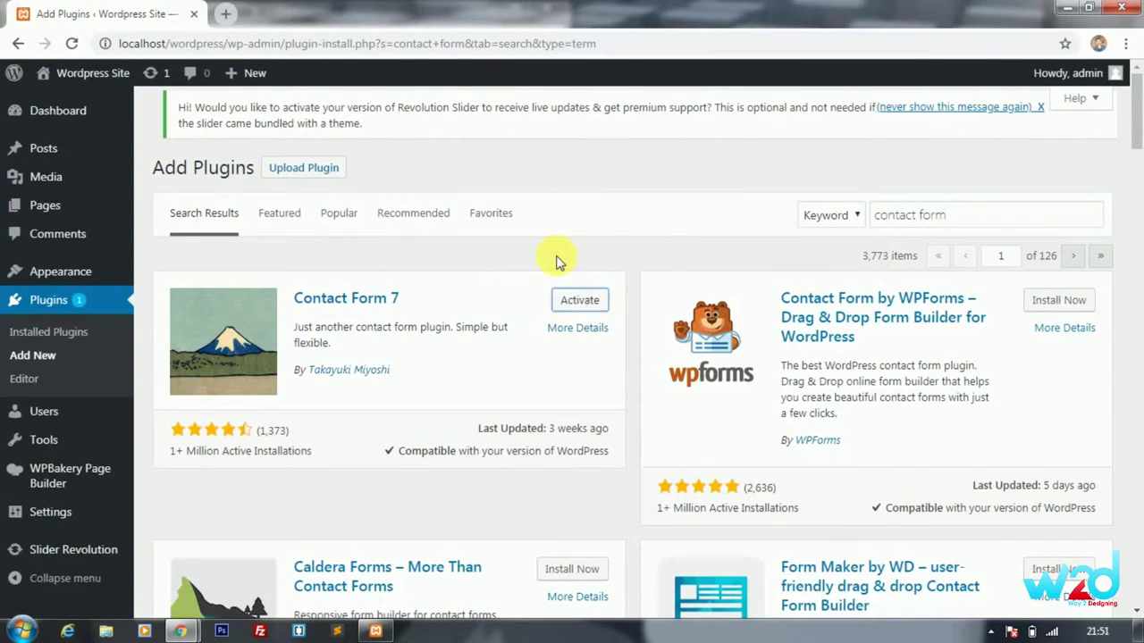
click(563, 305)
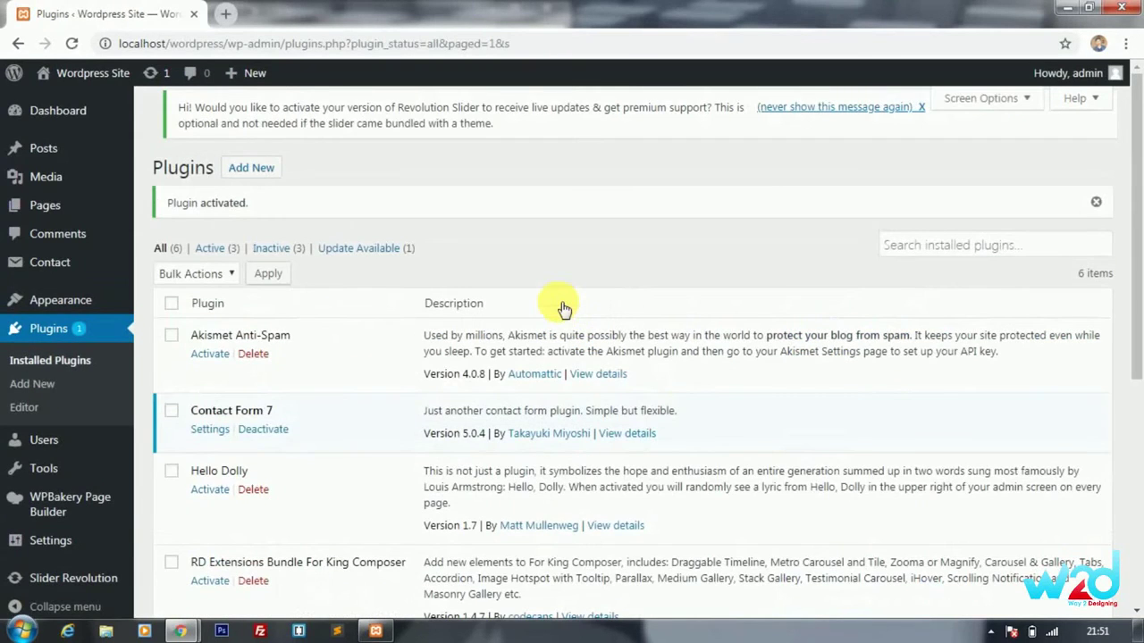
scroll(417, 324, down, 2)
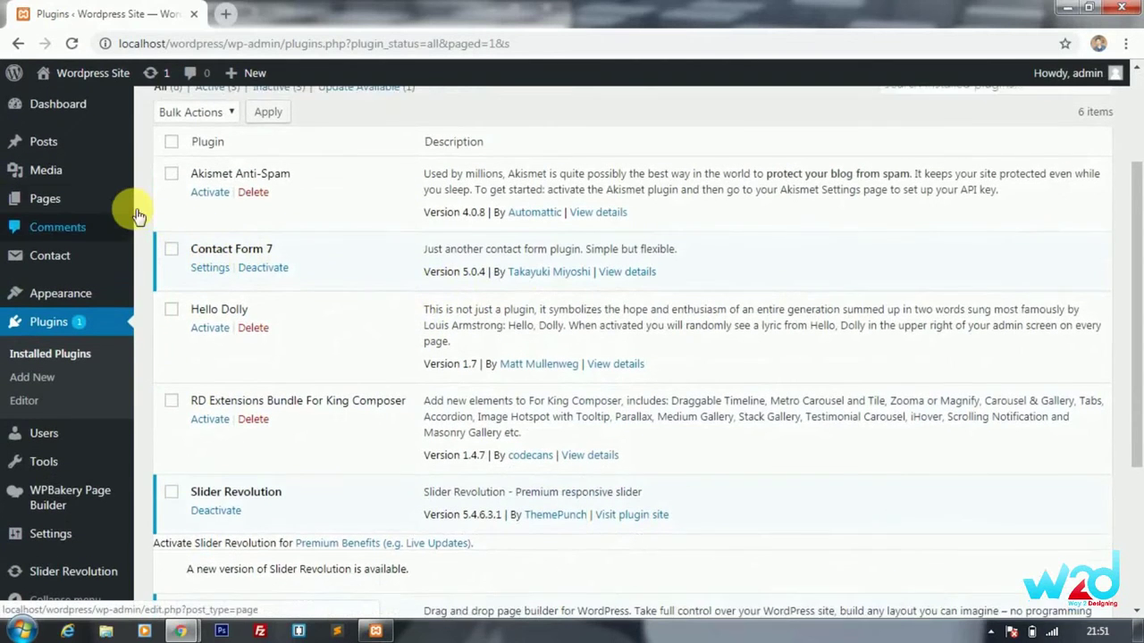
scroll(125, 228, up, 1)
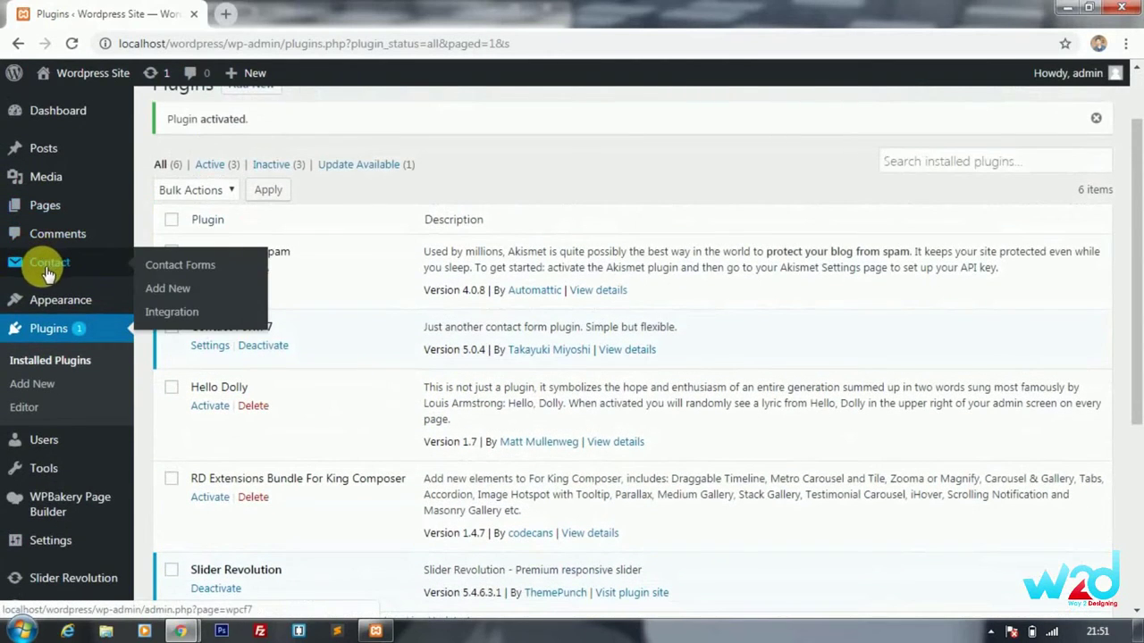
Go to the list of contact forms and open Contact form 1 for editing at its form template.
middle_click(48, 273)
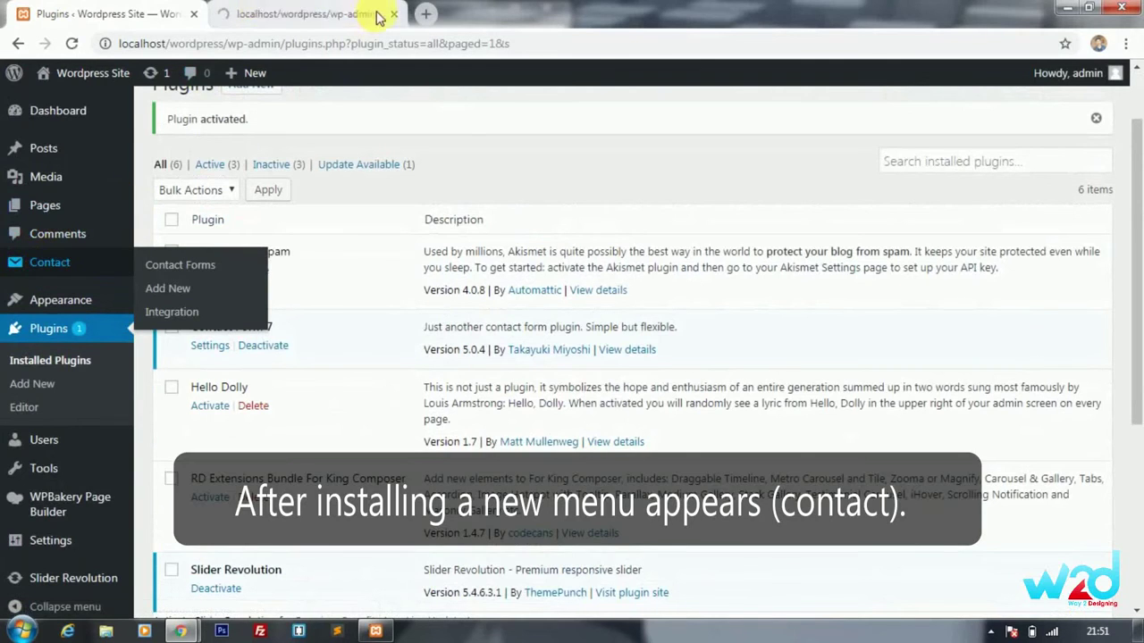
click(393, 14)
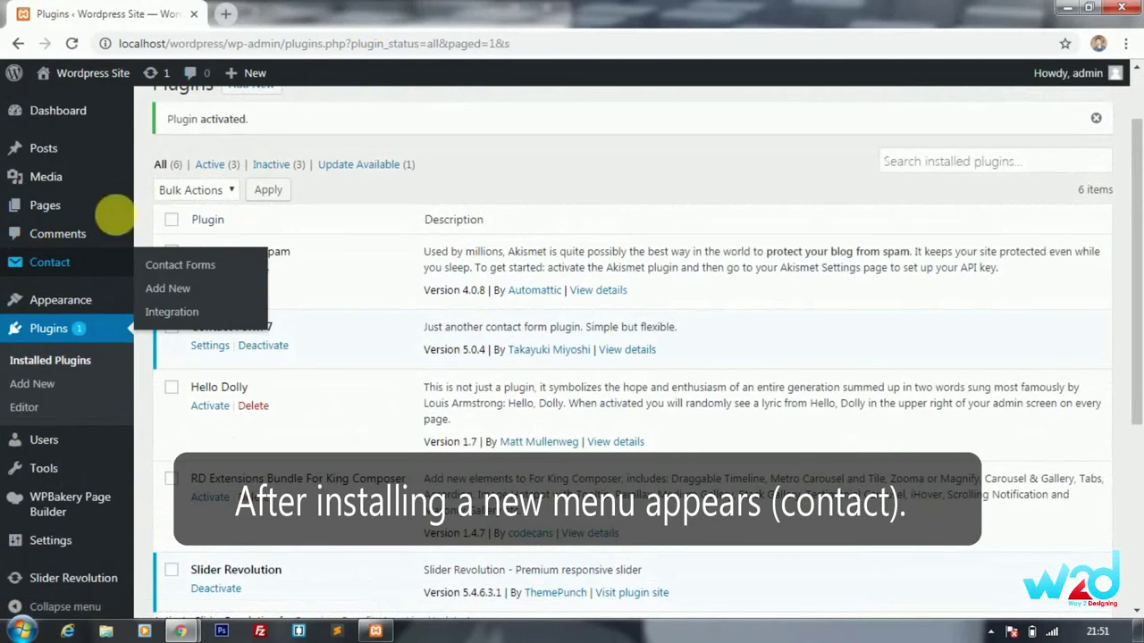
click(66, 269)
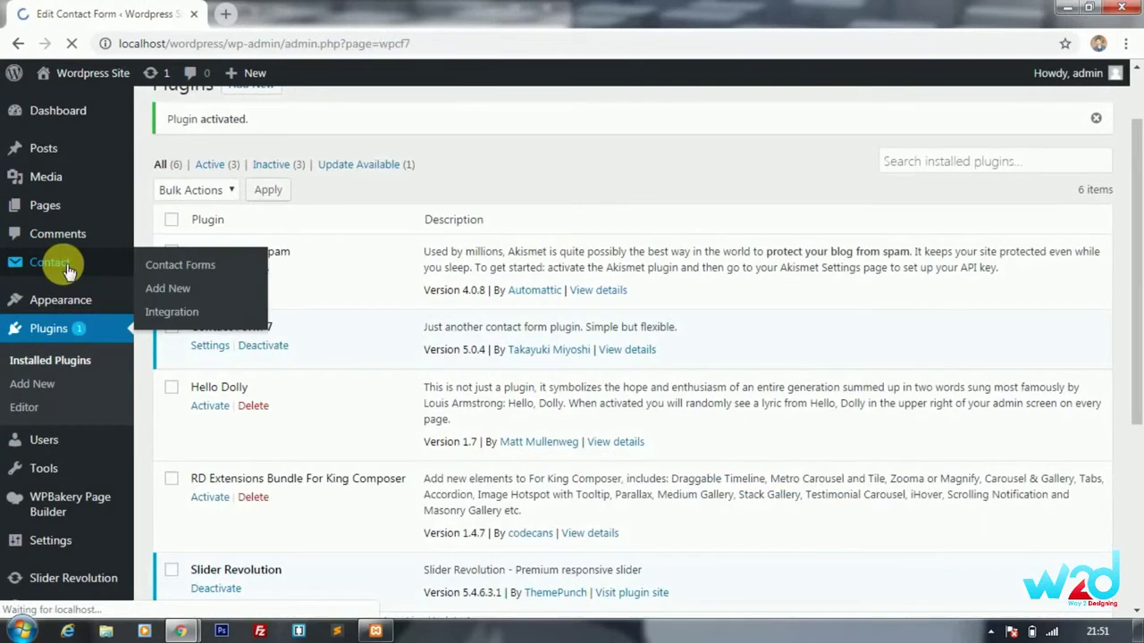
scroll(219, 362, down, 1)
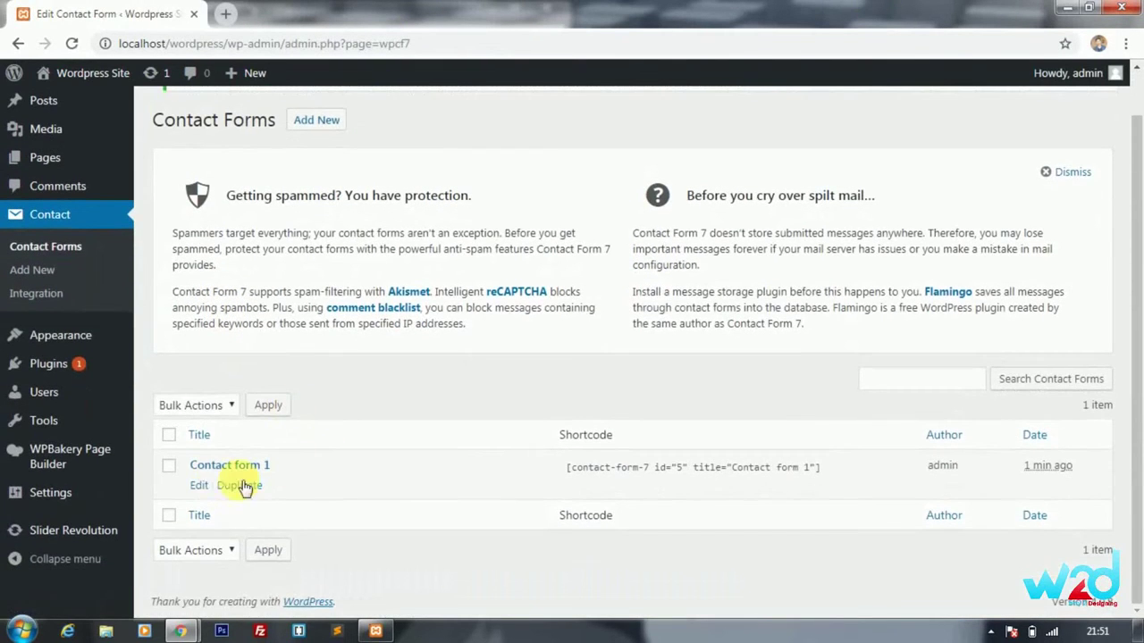
click(200, 485)
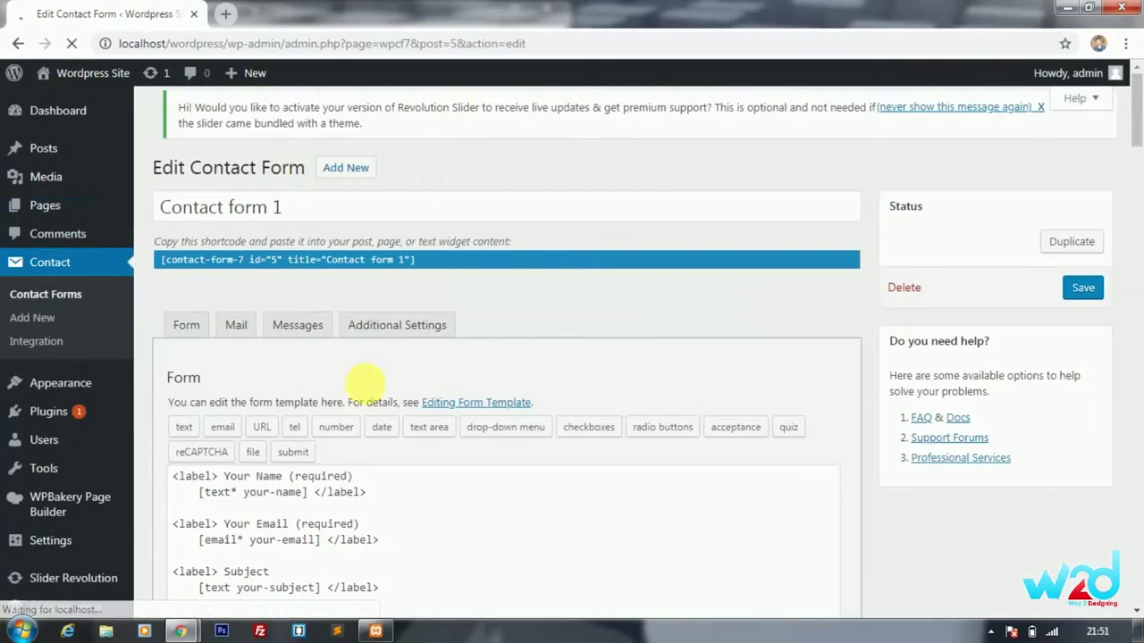
scroll(420, 389, down, 3)
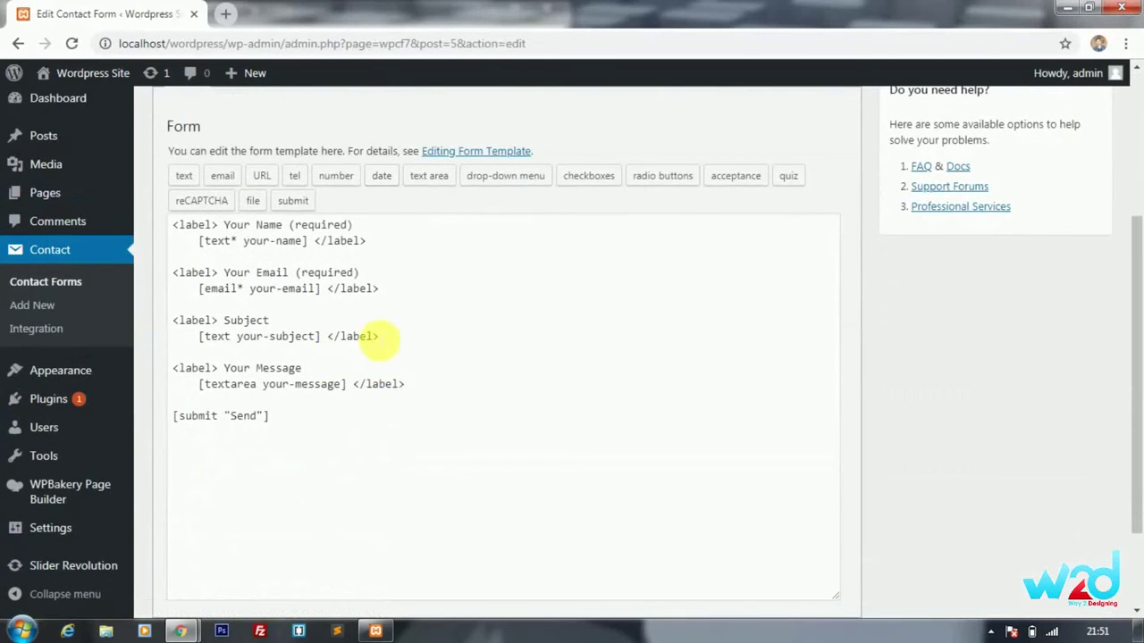
Copy the shortcode of Contact form 1.
scroll(388, 421, up, 2)
scroll(390, 424, up, 1)
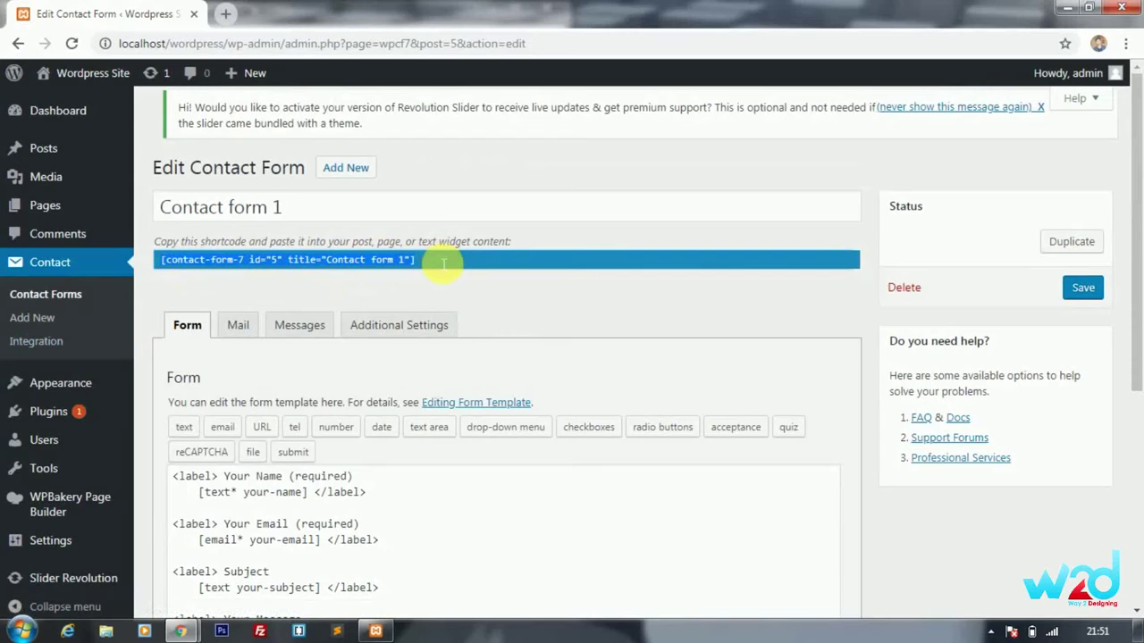
right_click(389, 259)
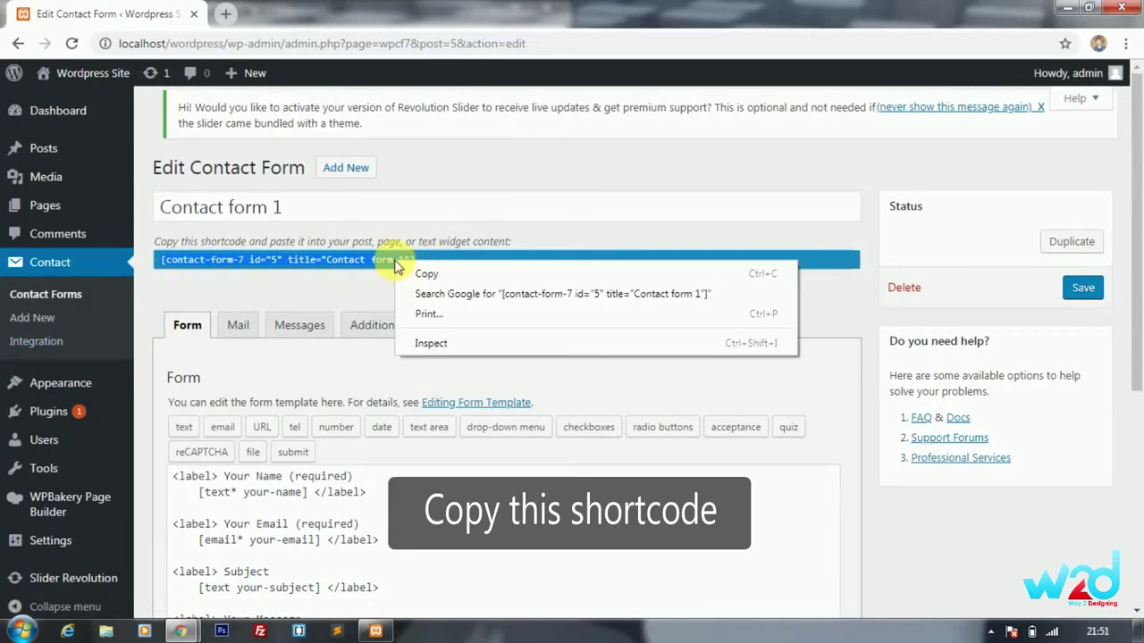
click(415, 276)
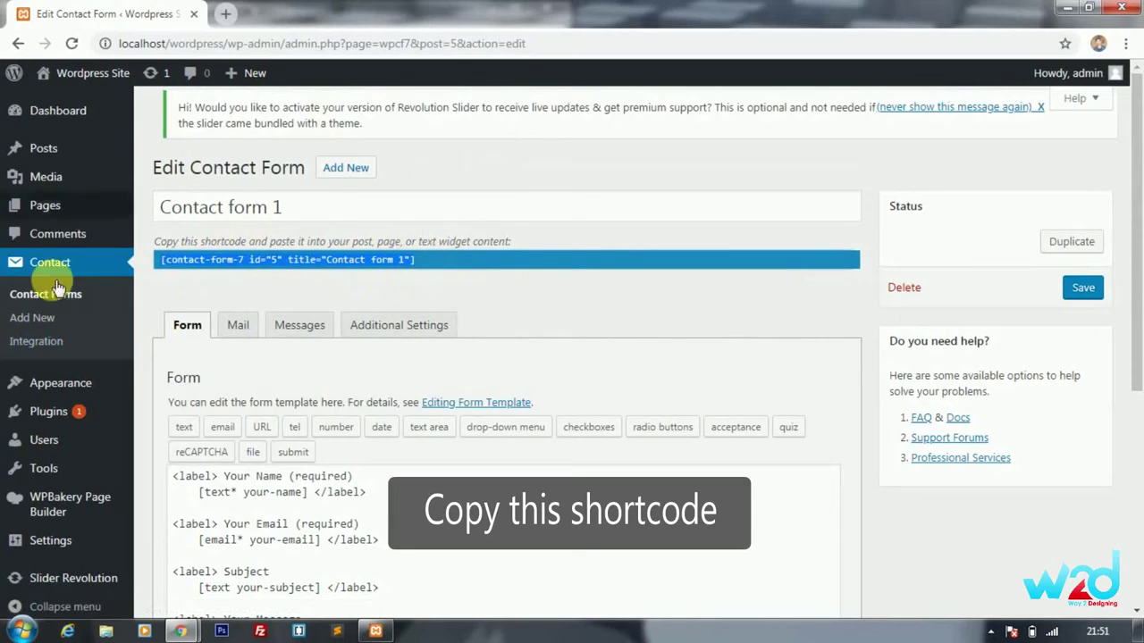
Go to the list of pages and open Sample Page for editing.
mouse_move(90, 86)
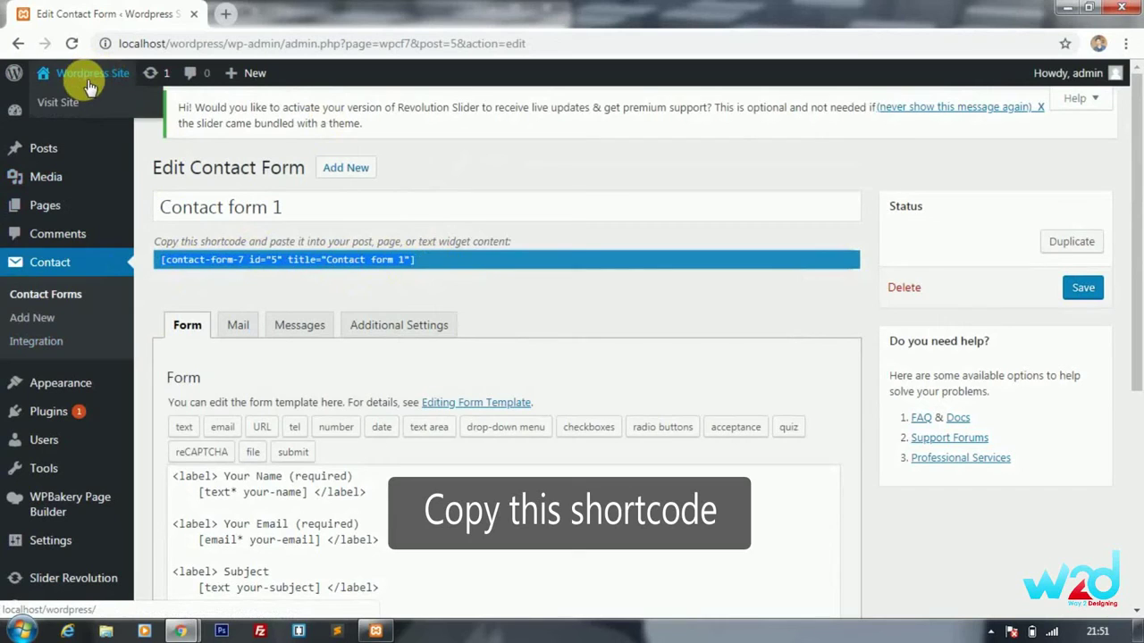
click(63, 212)
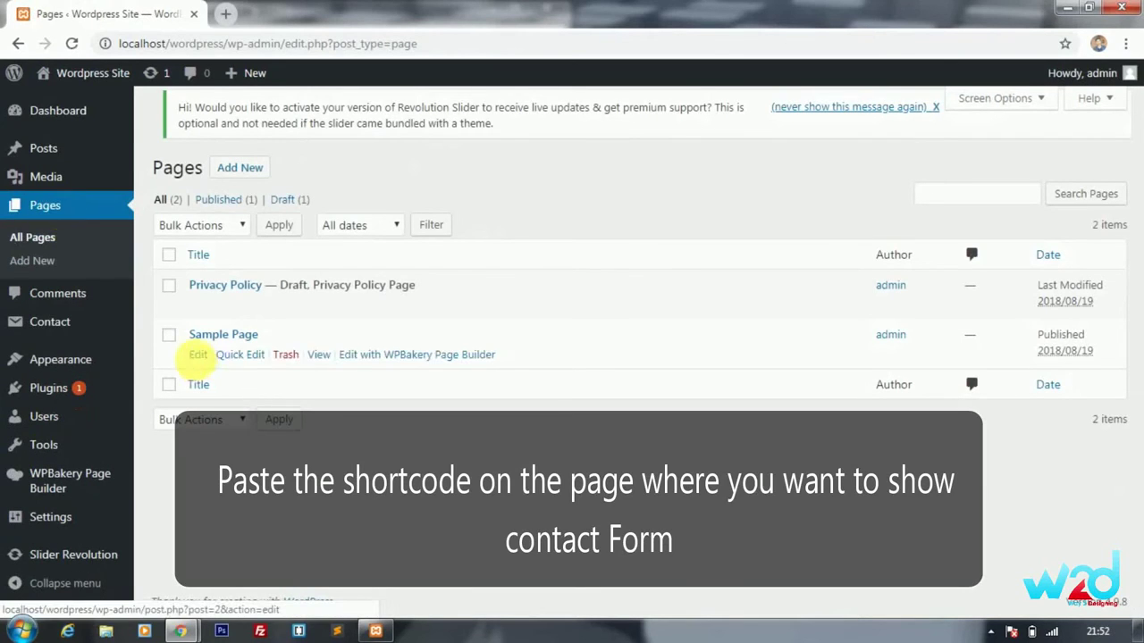
click(198, 355)
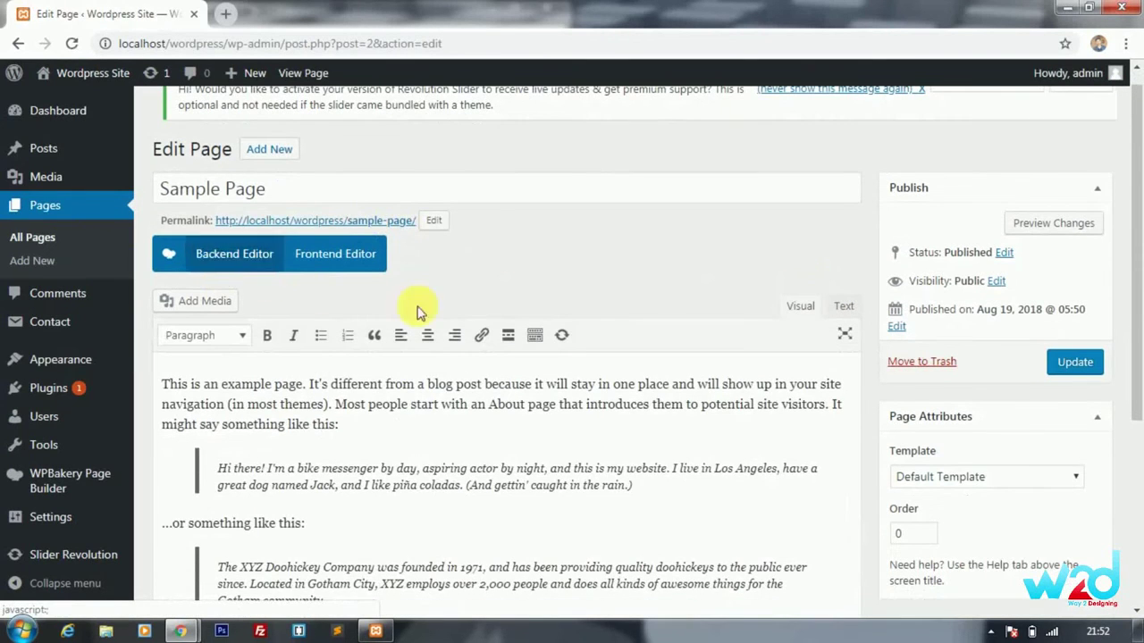
Switch Sample Page to the WPBakery backend editor and delete its example text block.
scroll(416, 438, down, 2)
scroll(435, 434, up, 2)
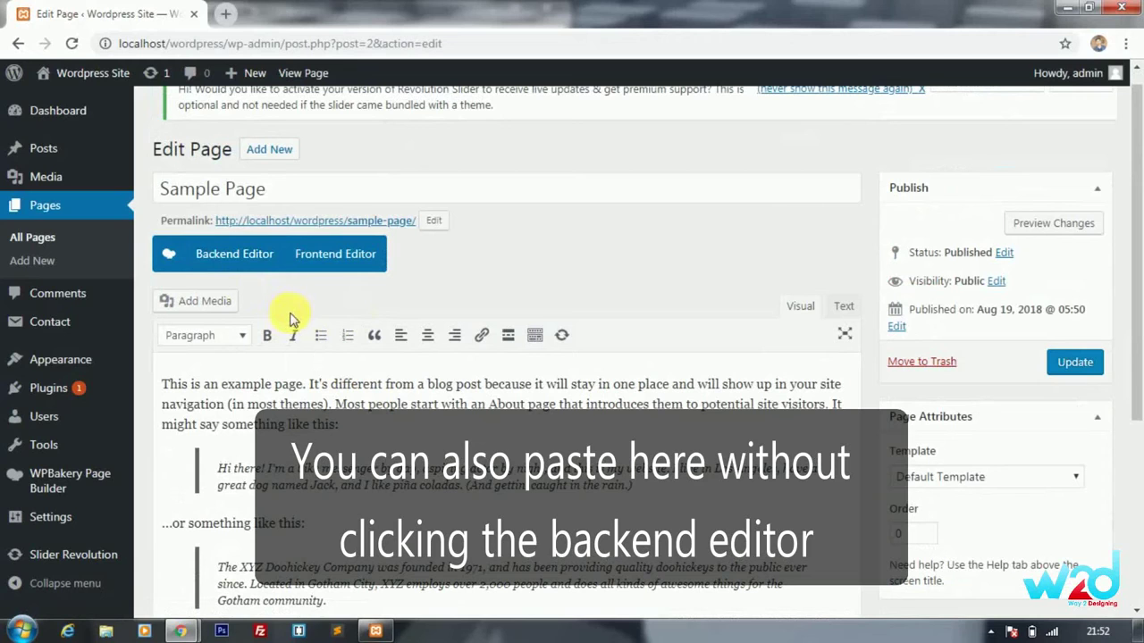
click(242, 256)
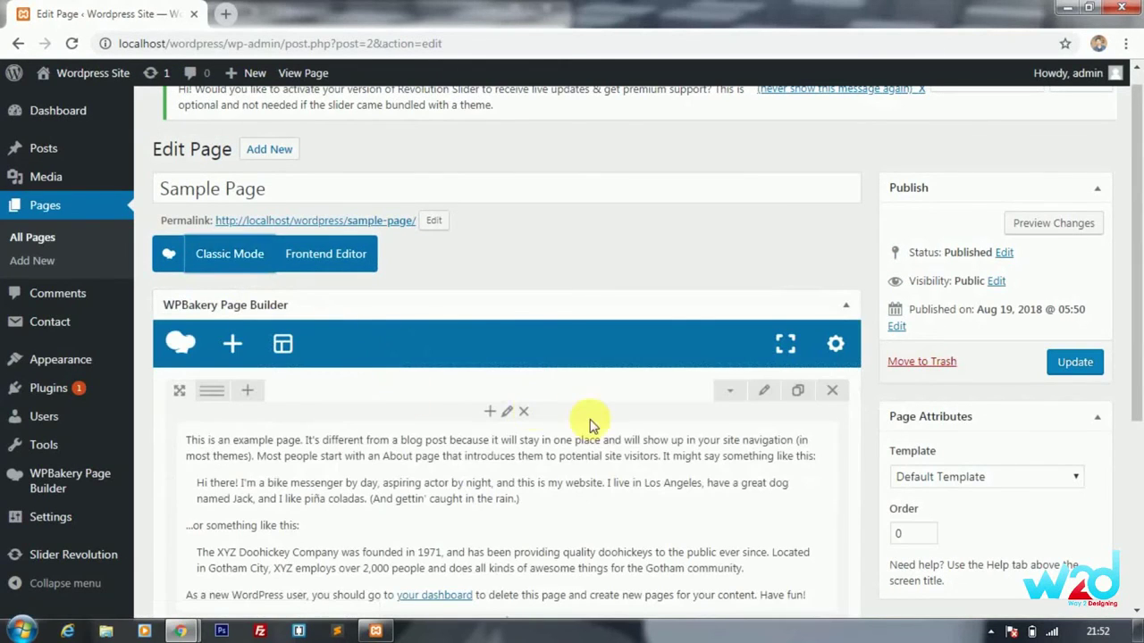
scroll(589, 425, down, 5)
scroll(498, 358, up, 3)
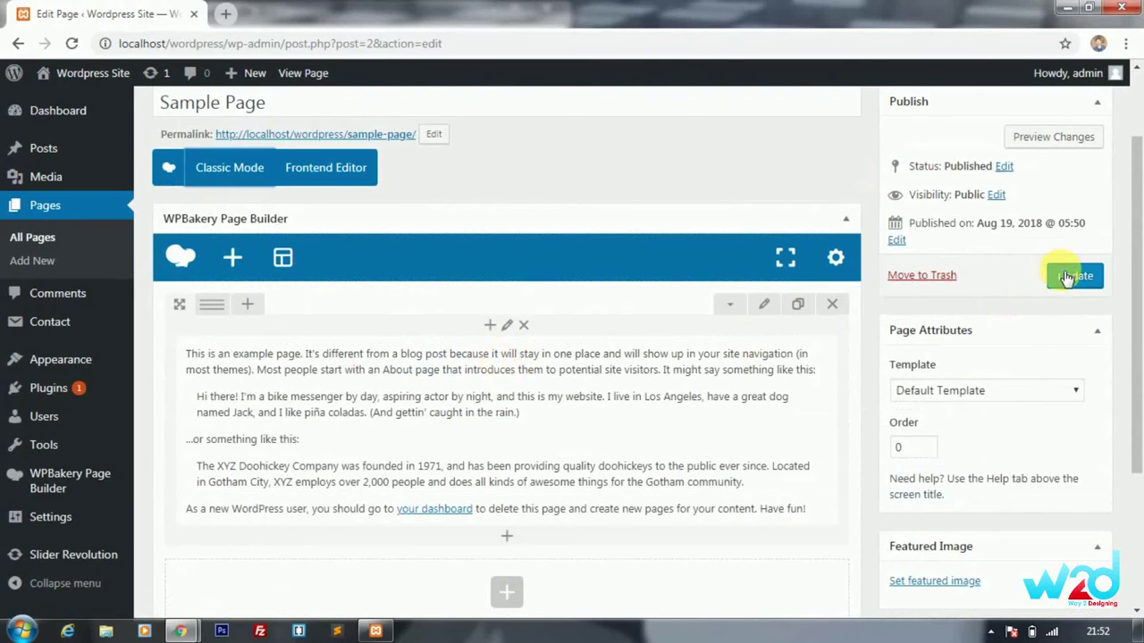
scroll(536, 376, down, 3)
scroll(513, 349, up, 3)
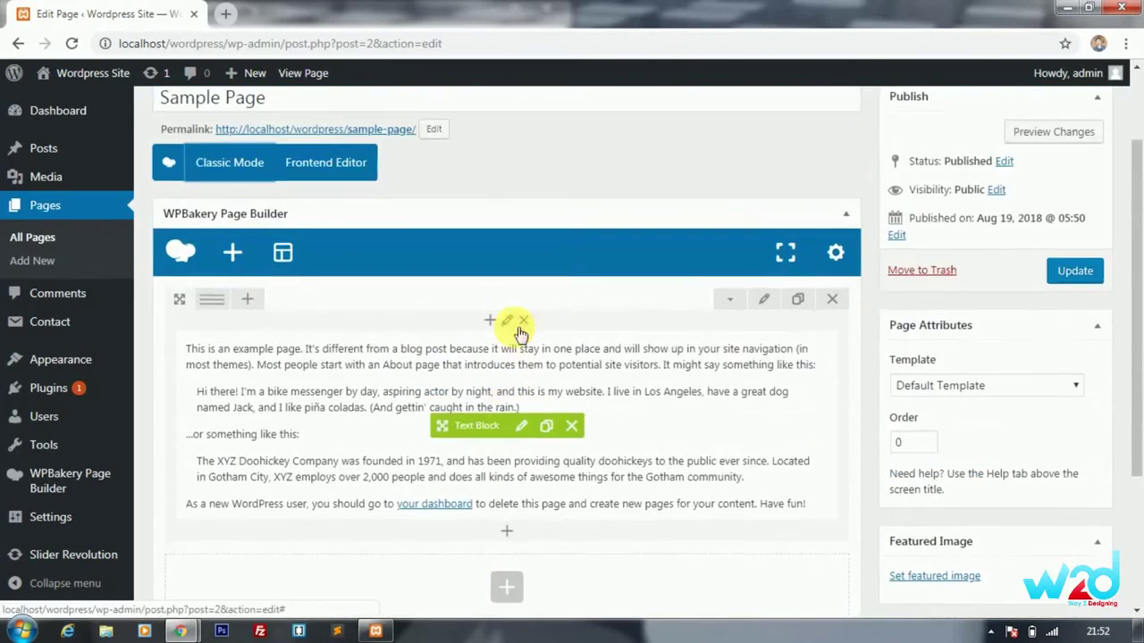
click(572, 426)
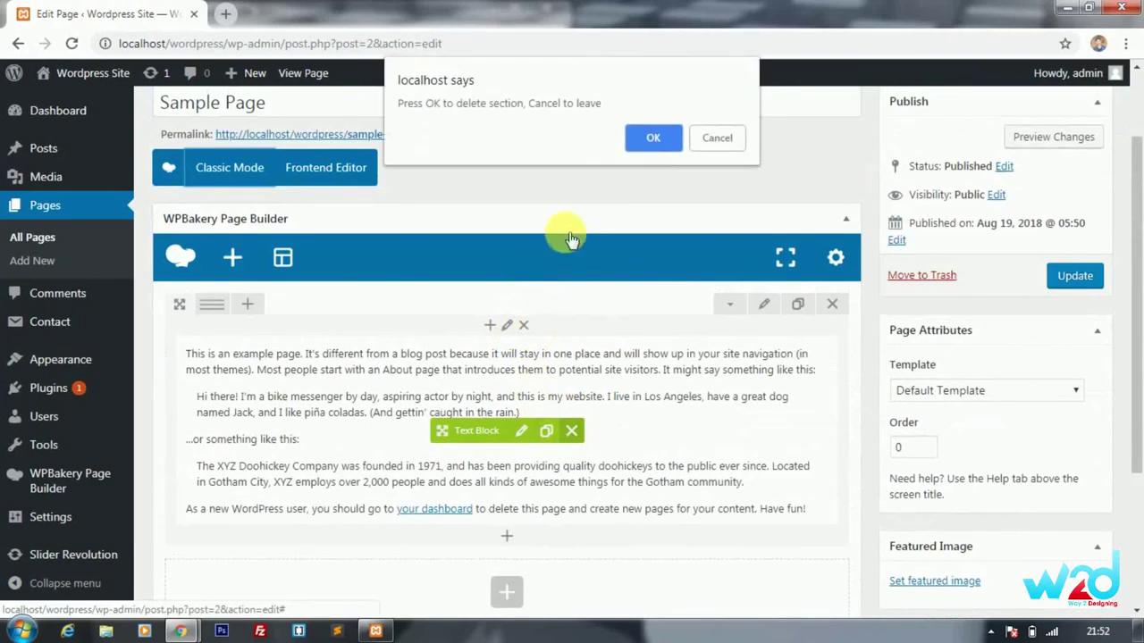
click(639, 141)
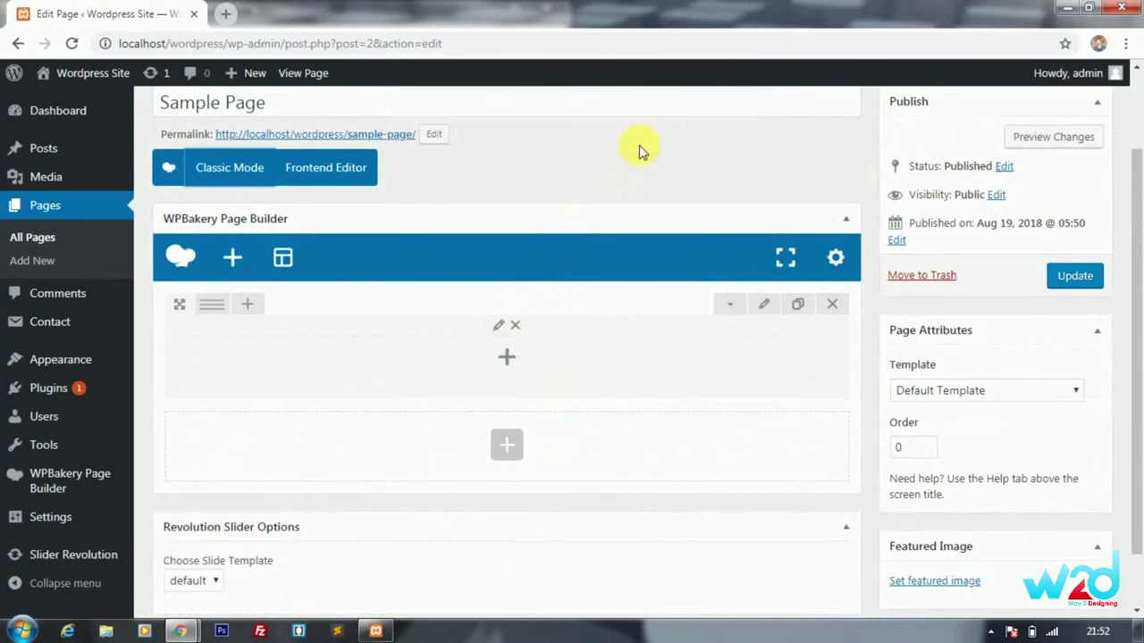
Add a Contact Form 7 element with Contact form 1 selected to the empty row, and update the page.
click(511, 357)
click(844, 130)
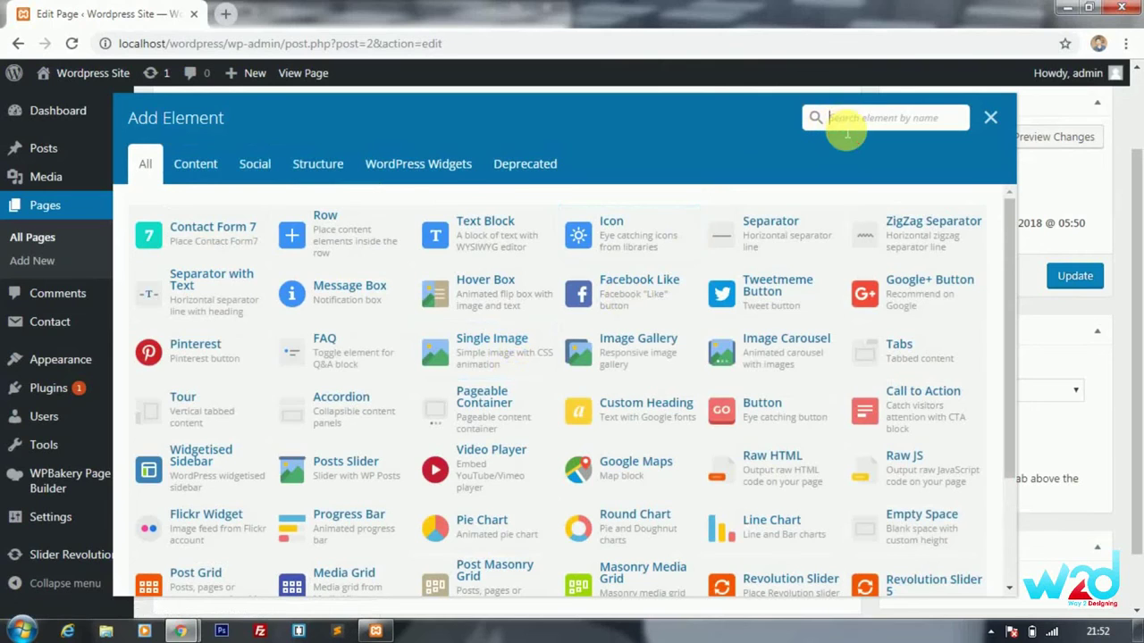
click(213, 229)
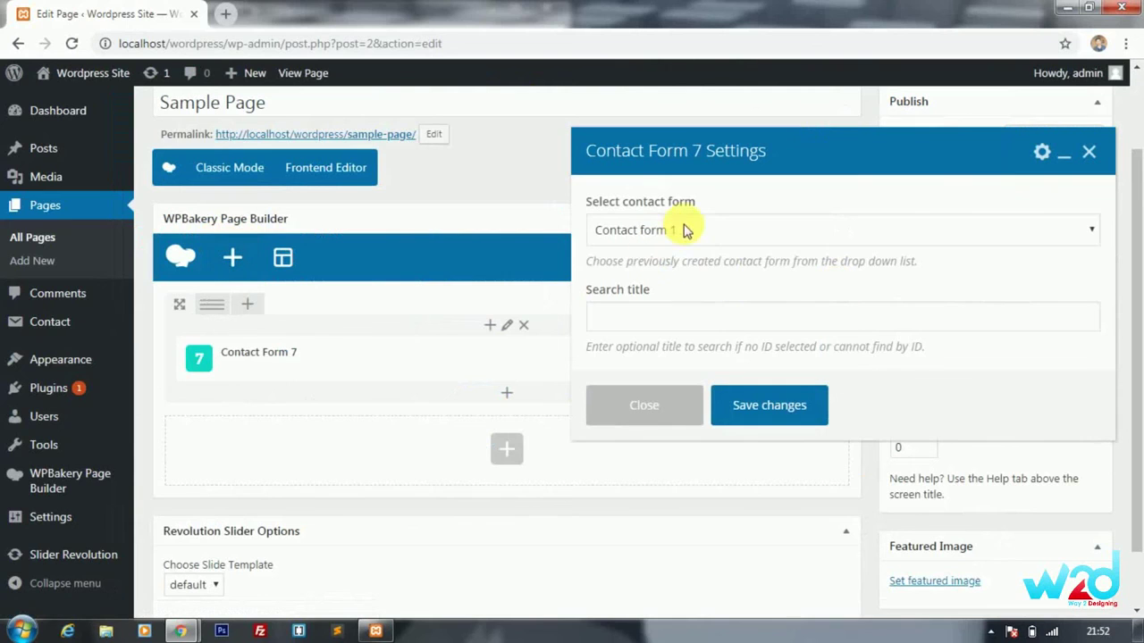
click(686, 230)
click(684, 229)
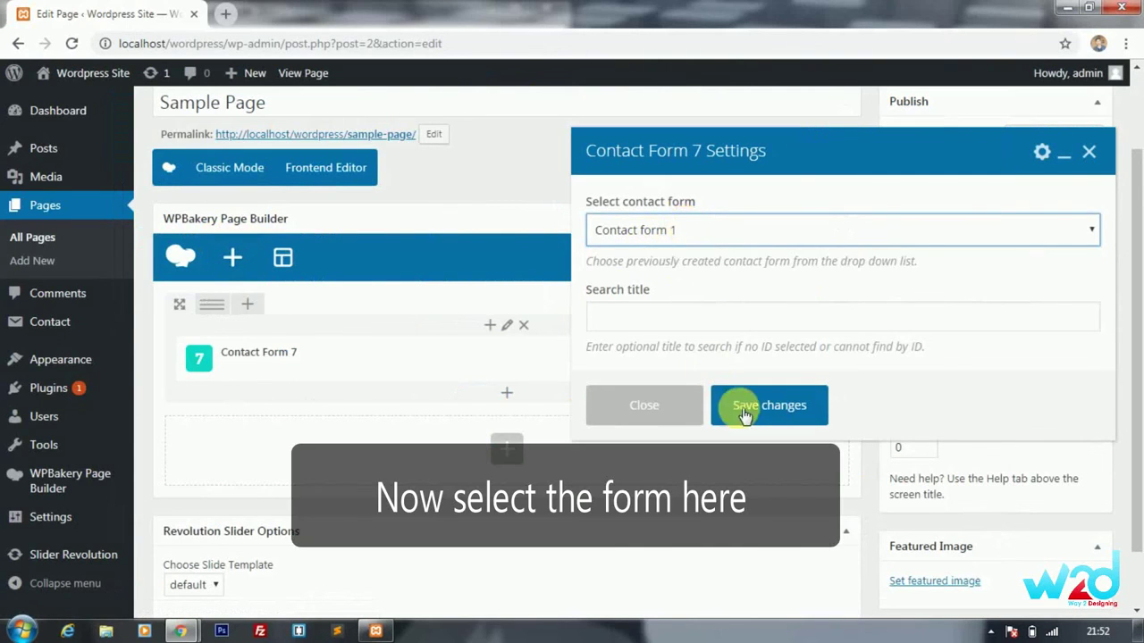
click(746, 411)
click(1072, 277)
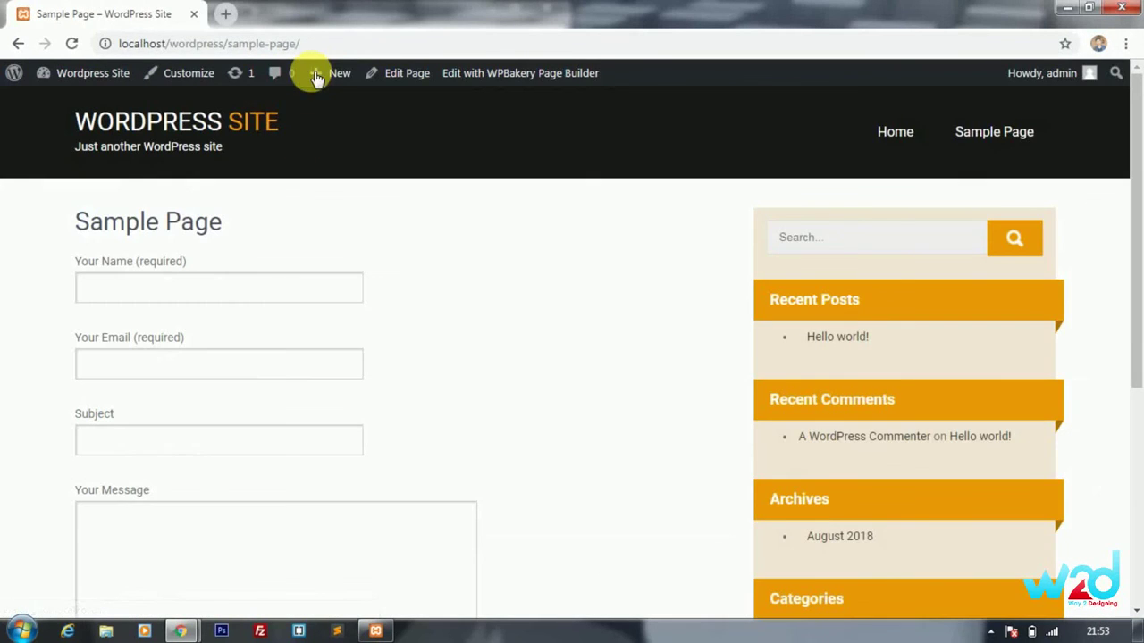
Check the name, email, subject and message fields of the contact form on the published Sample Page.
click(250, 288)
click(222, 362)
click(212, 444)
click(197, 581)
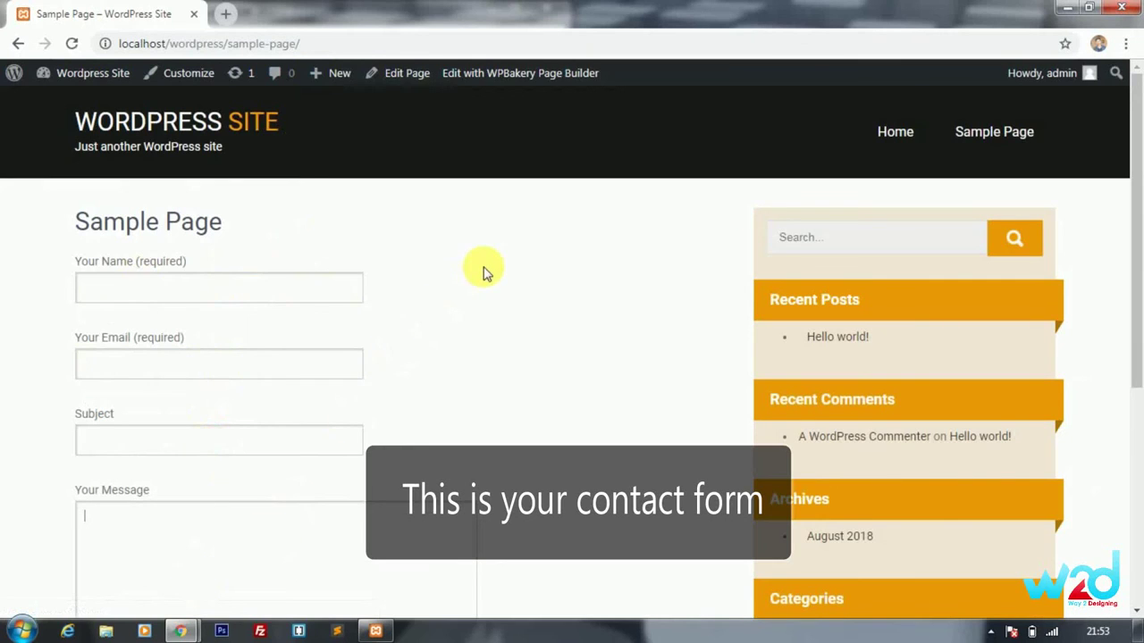